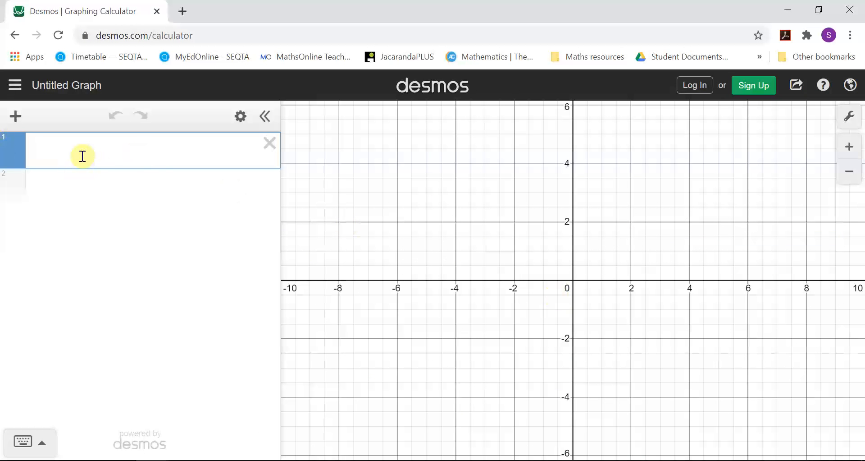
Step: Graph the linear function y = 3x + 2 in the first expression line
text(y=3x+2)
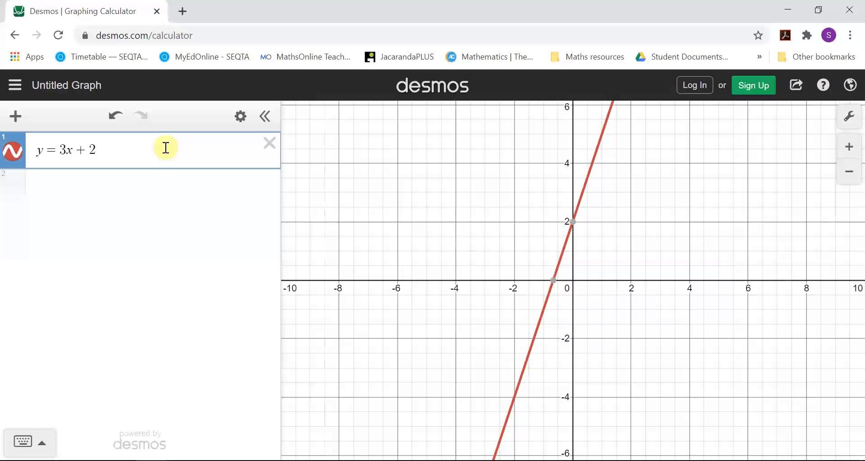
Step: Replace the linear expression with the quadratic function y = x^2, using the on-screen math keypad for the exponent
key(BackSpace)
key(BackSpace)
key(BackSpace)
key(BackSpace)
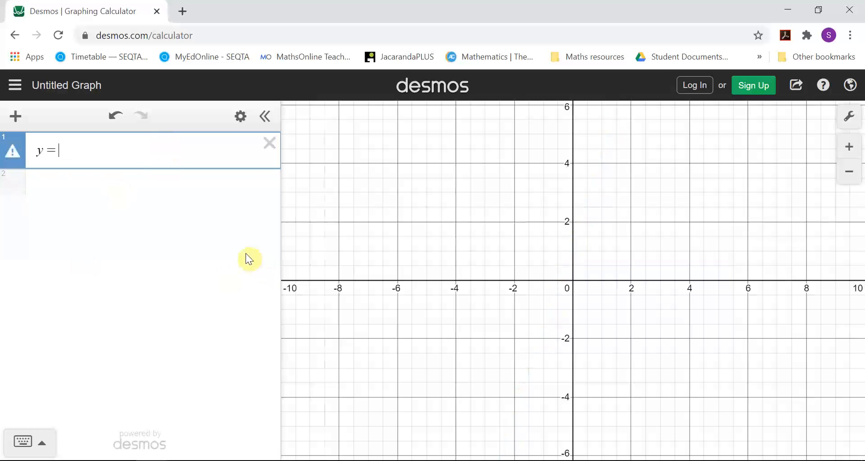
click(30, 440)
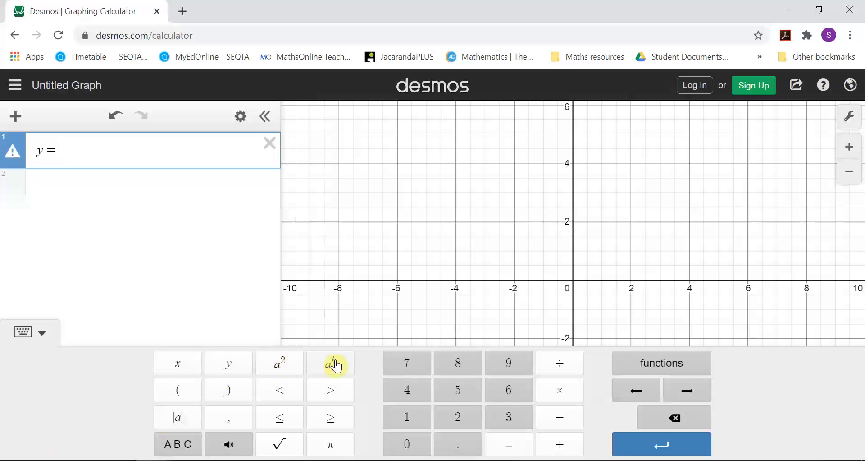
text(x)
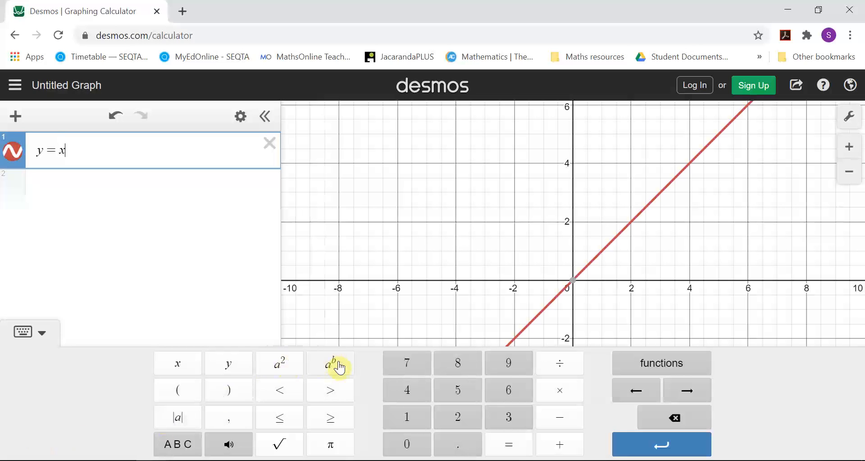
click(285, 368)
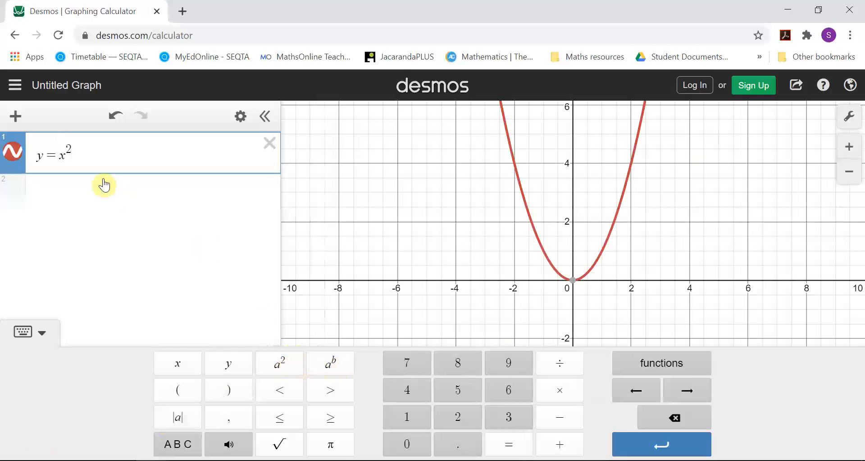
click(25, 332)
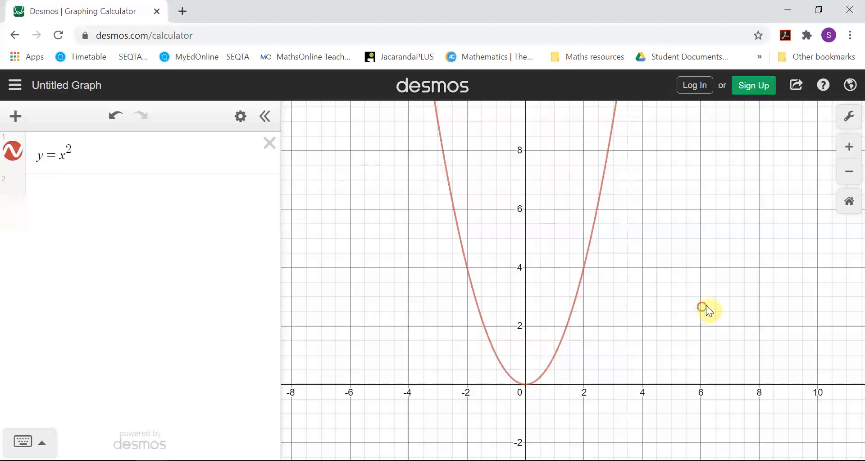
Step: Examine the parabola y = x^2 at different scales, ending with a close-up of its vertex at the origin
drag(706, 312, 745, 274)
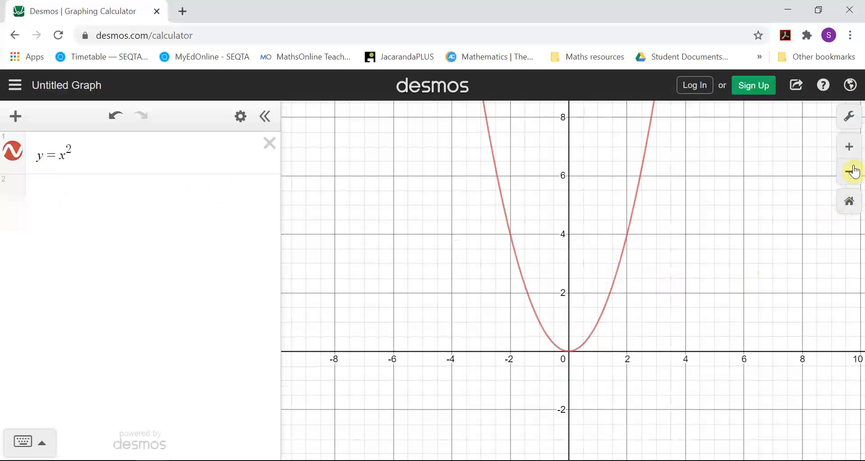
scroll(685, 317, up, 4)
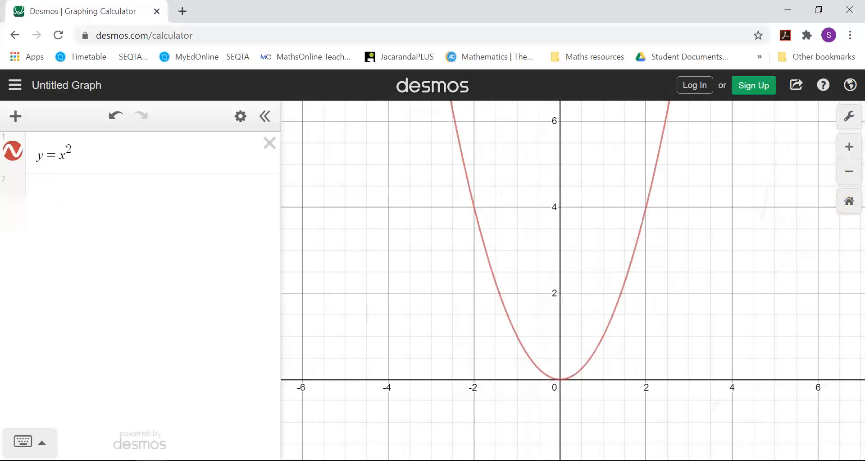
scroll(759, 335, down, 4)
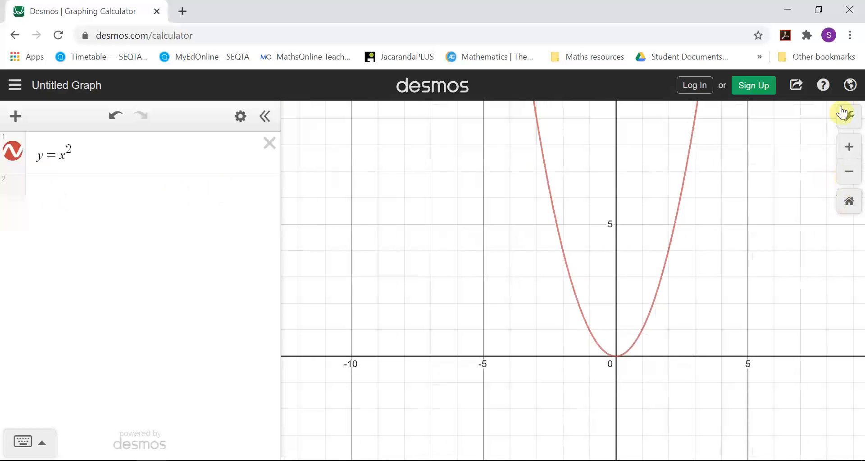
click(846, 148)
click(846, 149)
drag(499, 188, 497, 176)
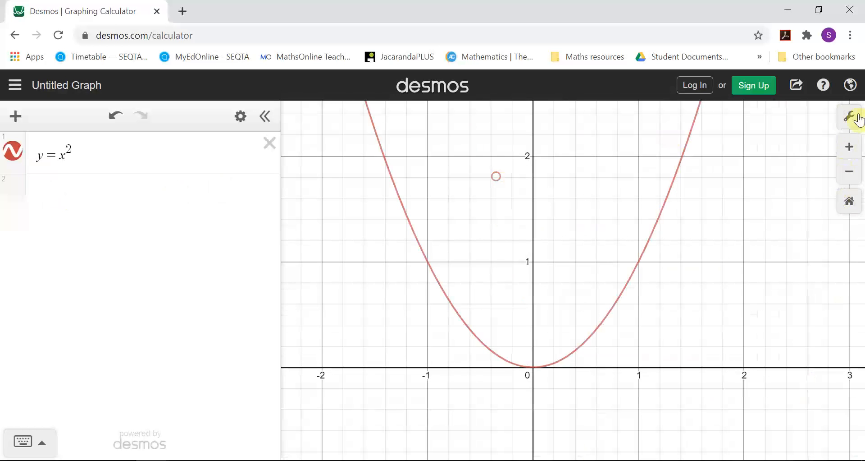
click(844, 149)
click(844, 149)
click(844, 150)
drag(585, 367, 841, 130)
drag(610, 332, 683, 68)
drag(608, 362, 601, 227)
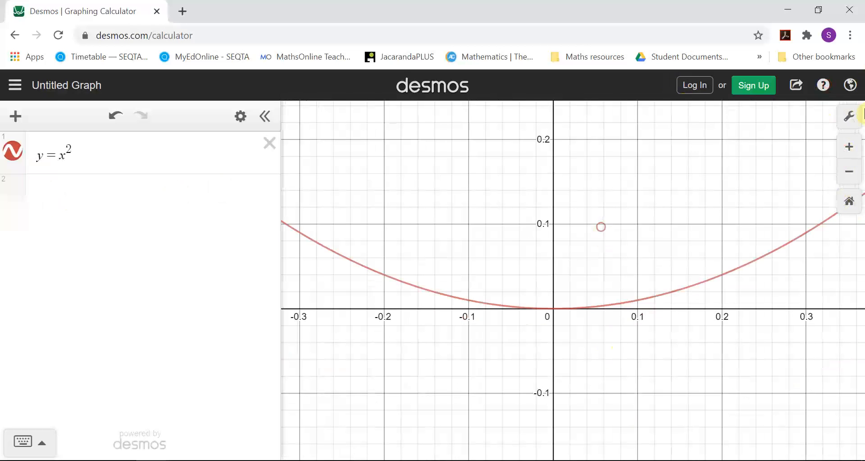
Step: Examine the parabola's arms along the y-axis at a scale of thousands, following them upward and back down
click(850, 172)
click(850, 172)
click(850, 171)
click(851, 173)
click(851, 172)
click(851, 172)
click(852, 172)
click(852, 172)
click(851, 173)
click(852, 172)
click(851, 172)
click(851, 172)
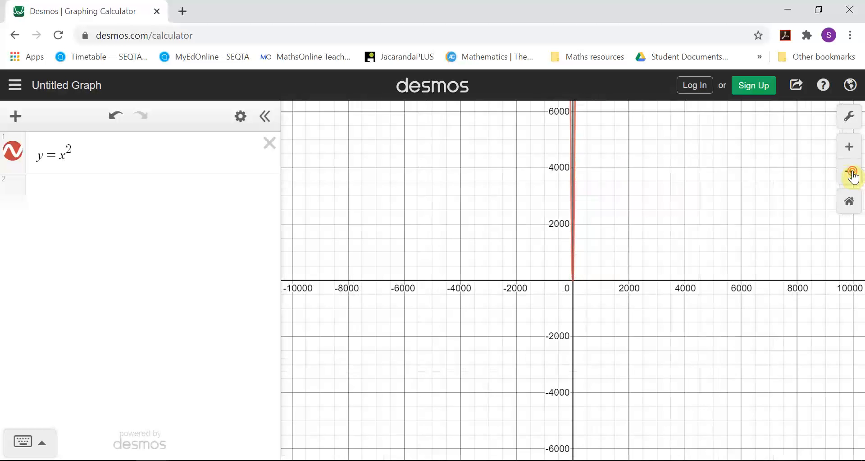
click(851, 172)
drag(619, 185, 601, 218)
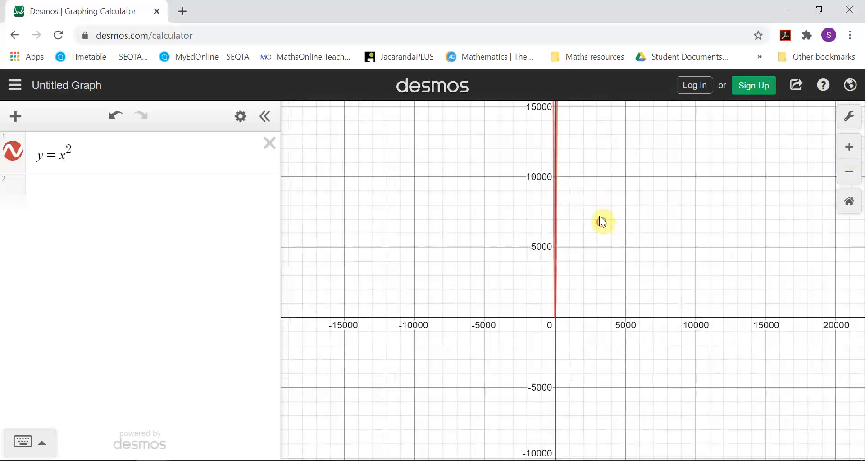
drag(559, 119, 585, 237)
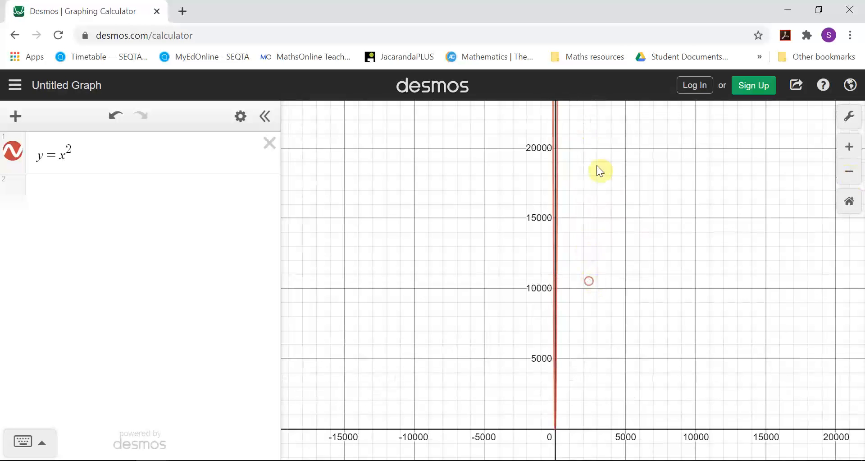
drag(595, 167, 593, 344)
mouse_move(611, 215)
mouse_down()
mouse_move(618, 374)
mouse_move(637, 266)
mouse_up()
drag(629, 183, 631, 297)
mouse_move(624, 164)
mouse_down()
mouse_move(622, 294)
mouse_move(618, 49)
mouse_up()
mouse_move(616, 322)
mouse_down()
mouse_move(604, 137)
mouse_move(610, 61)
mouse_up()
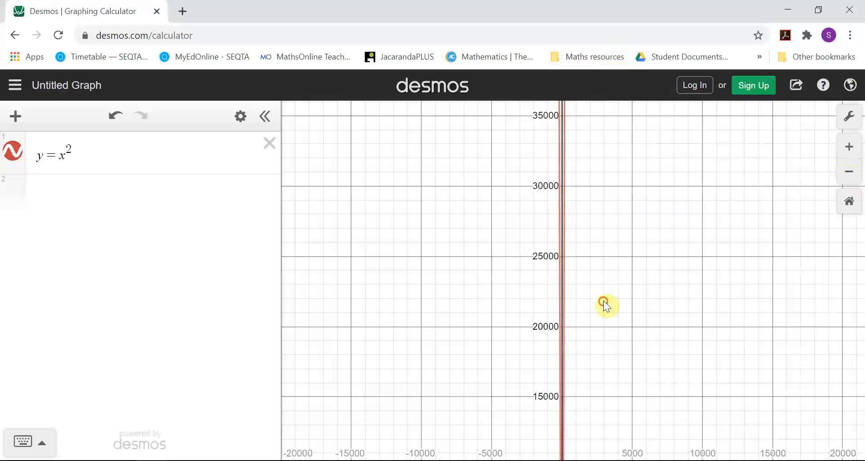
drag(605, 308, 606, 112)
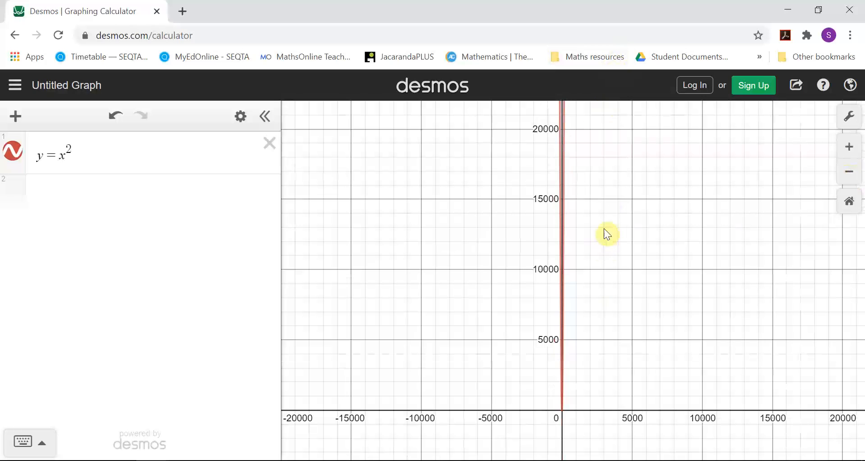
Step: Examine how the parabola looks on an extremely large scale, with axis values around 10^11
click(850, 178)
click(850, 179)
click(850, 180)
click(850, 179)
click(850, 180)
click(850, 179)
click(850, 179)
click(850, 179)
click(850, 179)
drag(672, 178, 621, 325)
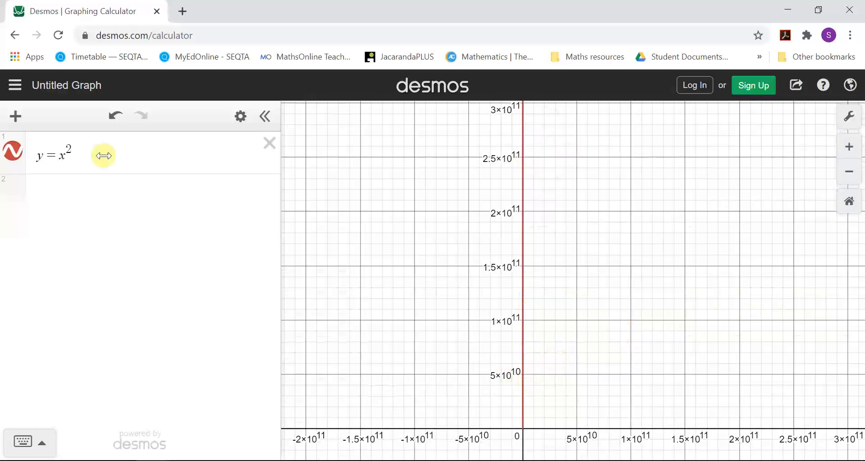
drag(651, 336, 661, 238)
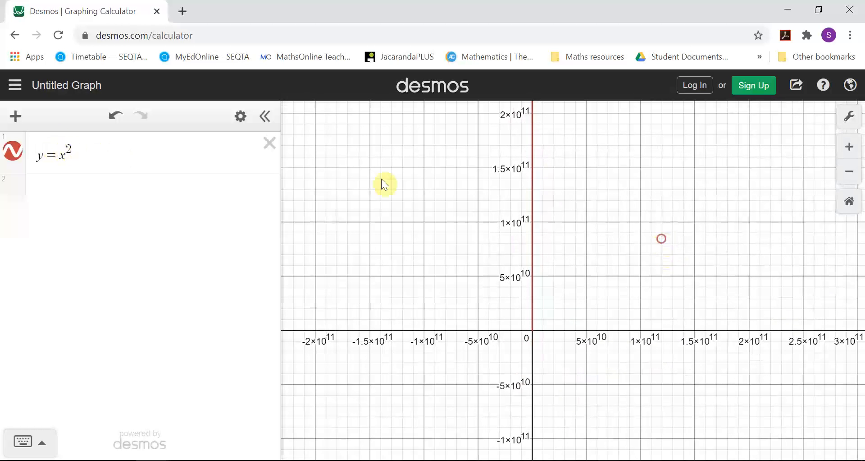
Step: Replace the quadratic expression with the cubic function y = x^3, using the on-screen math keypad for the exponent
click(72, 150)
key(BackSpace)
key(BackSpace)
key(BackSpace)
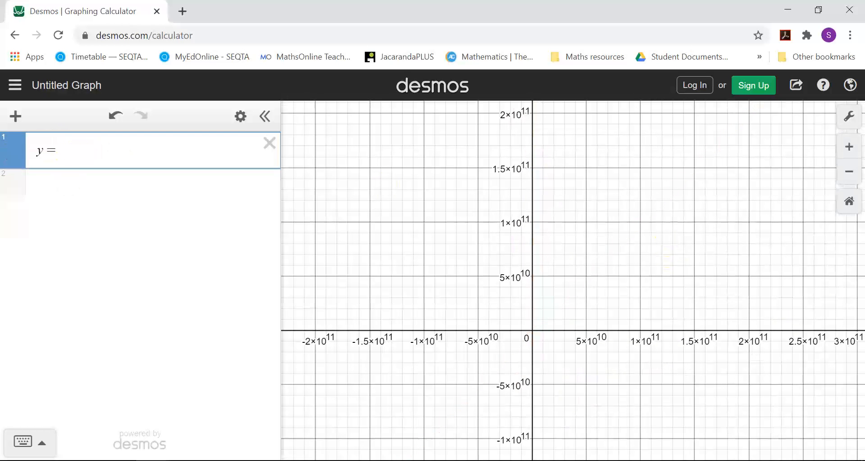
click(43, 441)
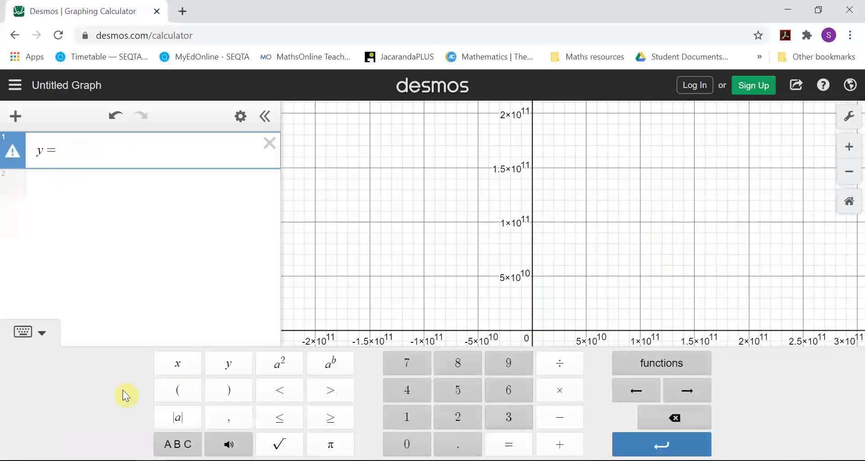
text(x)
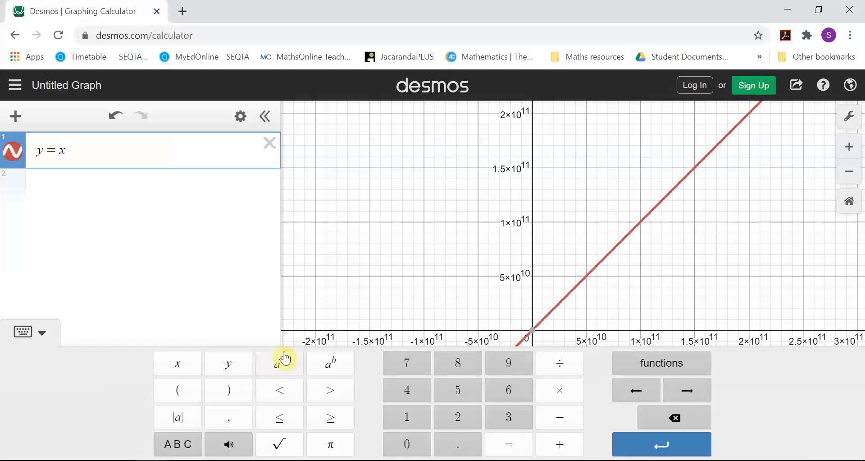
click(342, 368)
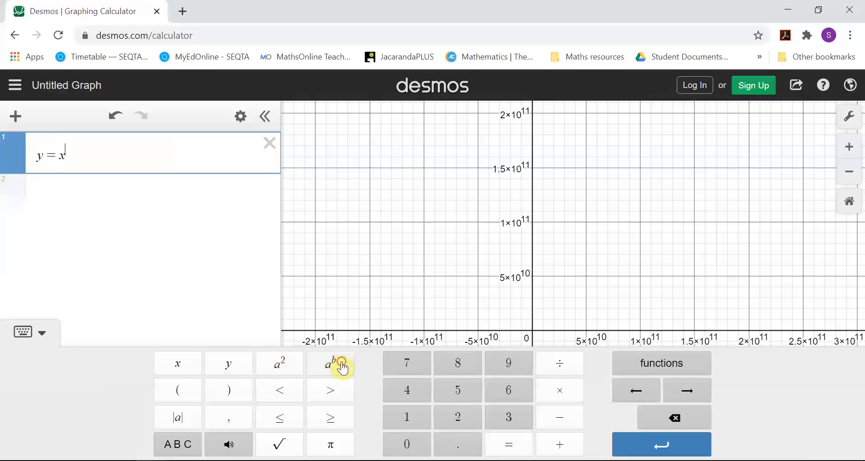
text(3)
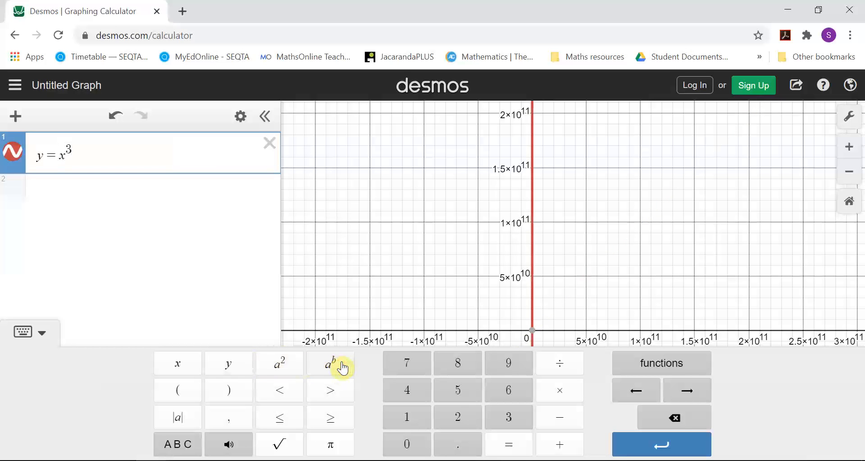
click(449, 240)
Step: Restore the graph's default zoom and centre the view on the cubic curve around the origin
drag(428, 323, 396, 249)
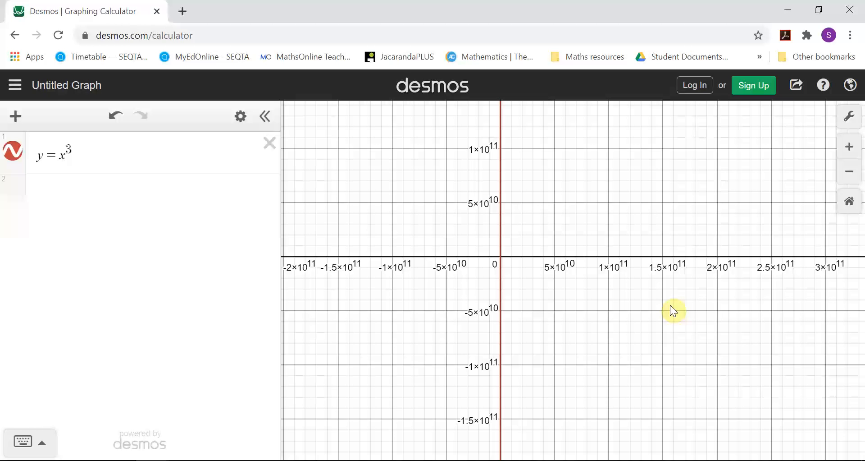
drag(545, 276, 565, 290)
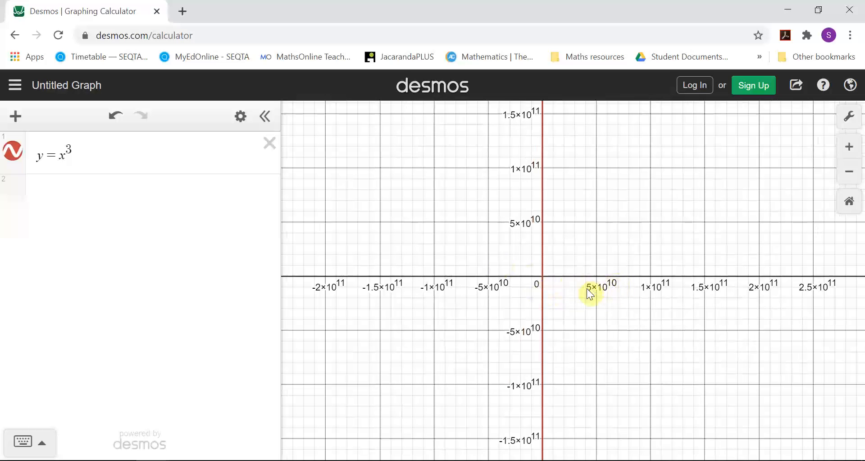
click(851, 156)
click(851, 158)
click(850, 156)
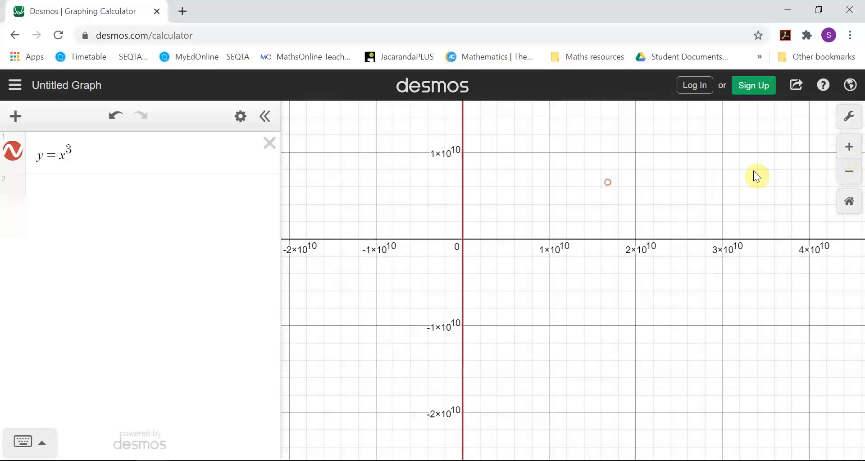
click(856, 210)
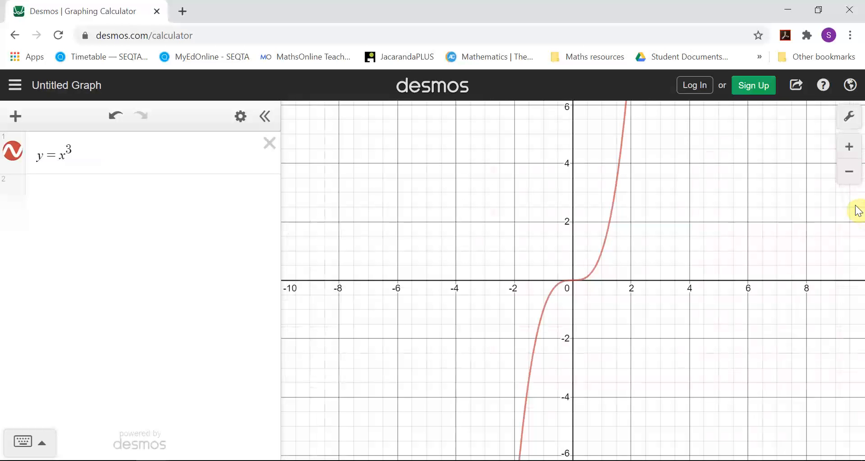
drag(672, 175, 643, 169)
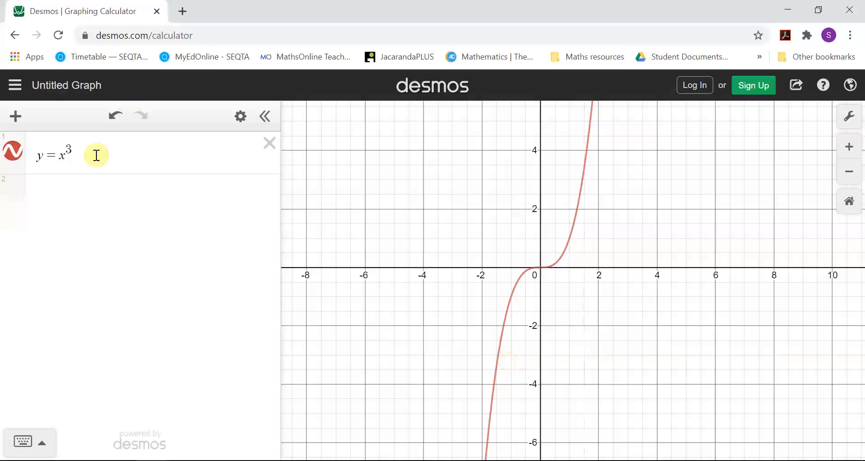
Step: Replace the cubic expression with the exponential function y = e^x and bring its rising part into view
drag(86, 154, 56, 158)
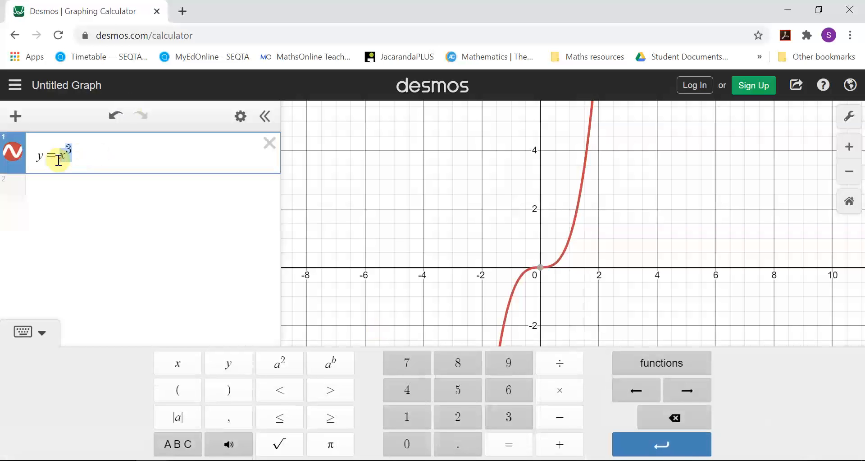
key(BackSpace)
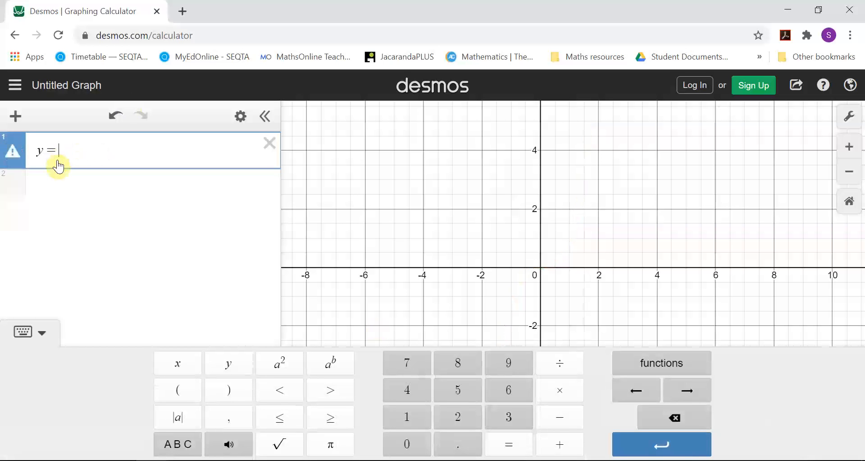
text(e)
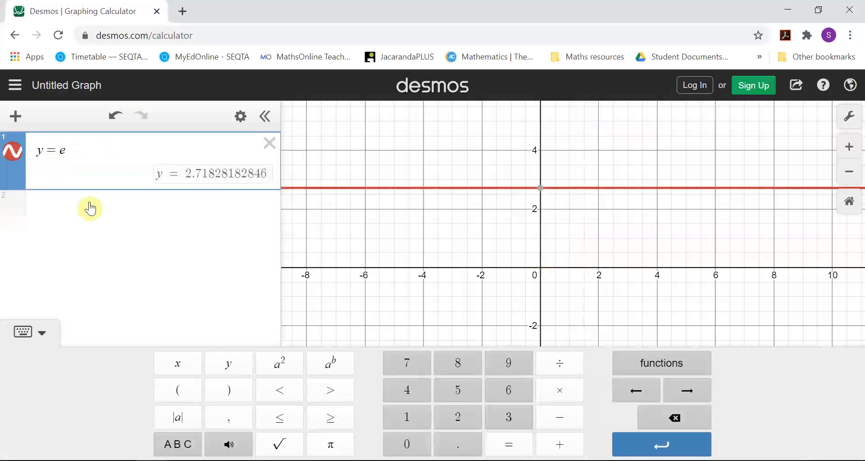
click(298, 367)
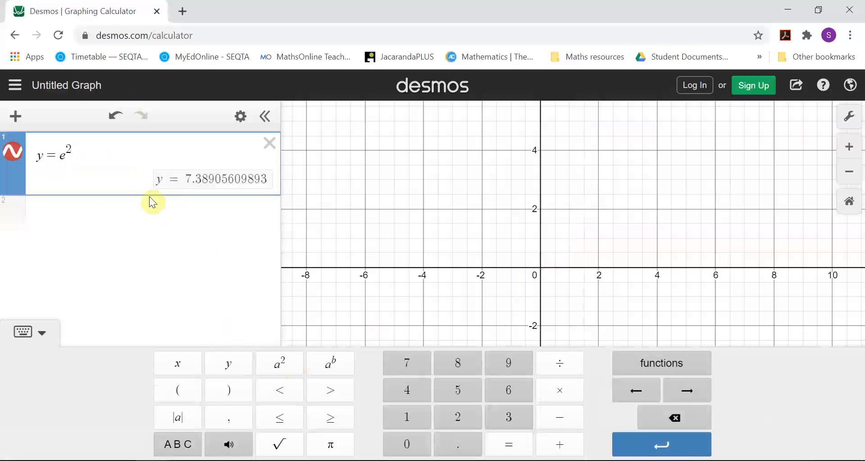
key(BackSpace)
key(BackSpace)
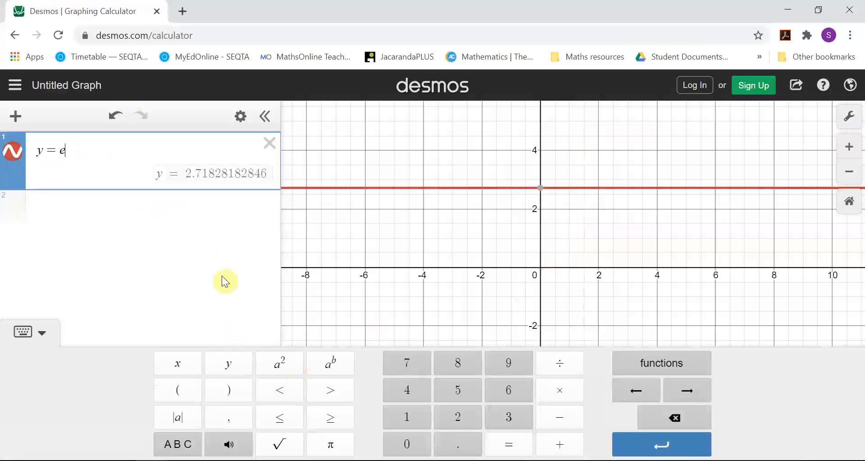
click(340, 367)
text(x)
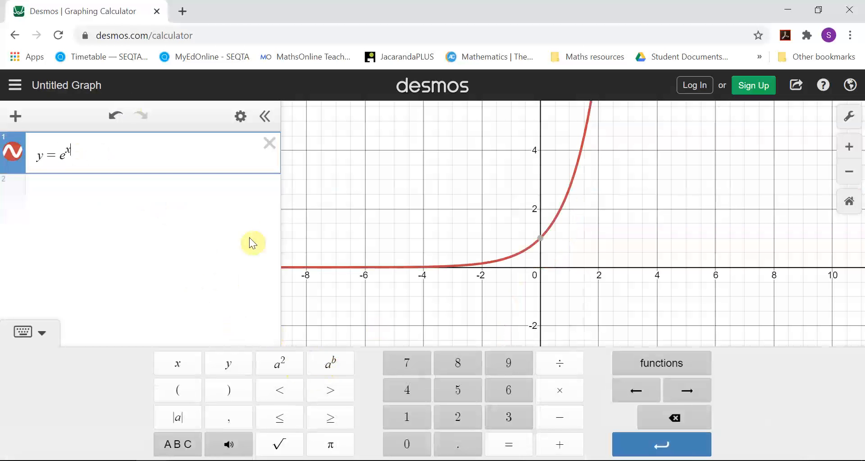
click(620, 286)
drag(637, 268, 661, 373)
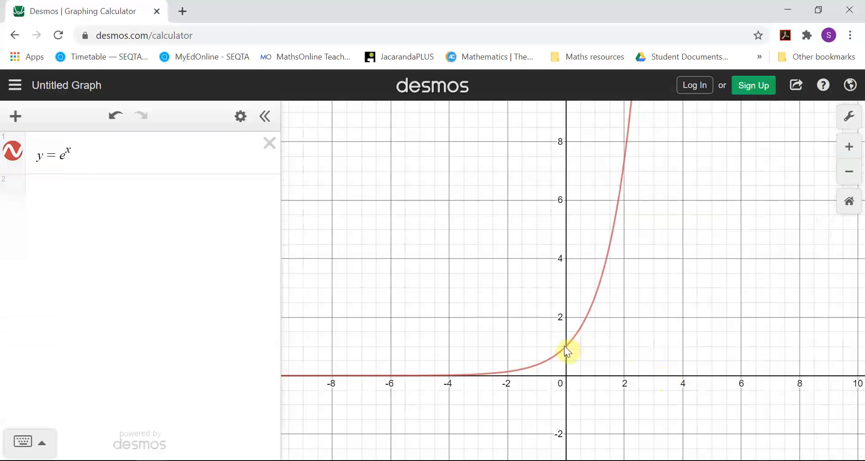
Step: Read the exponential curve's y-intercept and a magnified point on its nearly flat part around x = -5.8
click(565, 345)
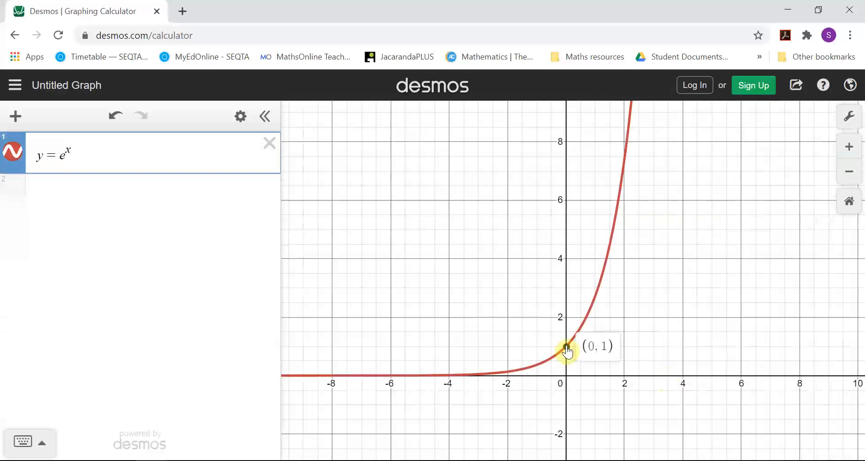
mouse_move(334, 374)
drag(481, 373, 695, 113)
drag(450, 270, 509, 303)
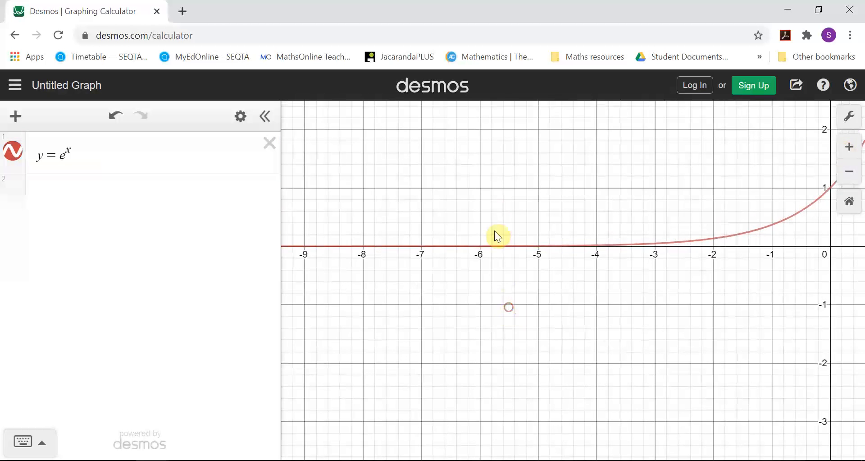
click(493, 244)
scroll(495, 258, up, 5)
scroll(495, 256, up, 3)
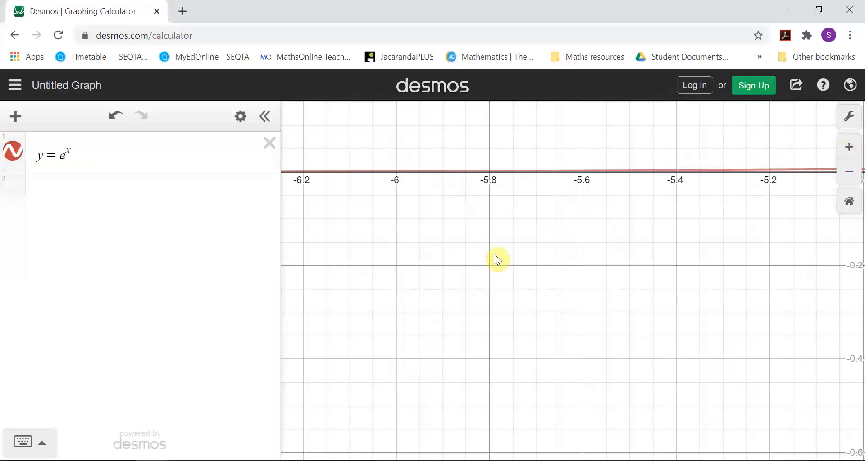
scroll(528, 197, up, 3)
drag(527, 196, 528, 229)
drag(487, 184, 484, 184)
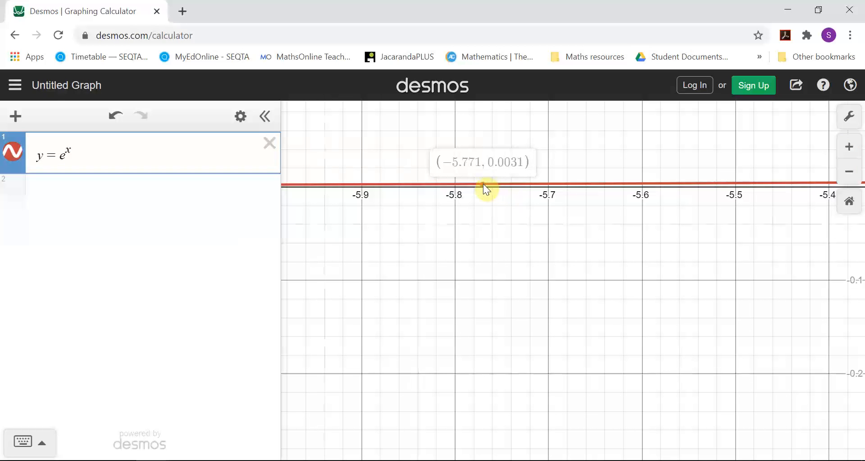
Step: Follow the exponential curve further into negative x and read the coordinates of a point near x = -8.5
drag(360, 275, 821, 257)
drag(449, 304, 860, 325)
drag(347, 253, 734, 253)
drag(315, 257, 739, 273)
drag(352, 272, 676, 275)
drag(323, 299, 610, 303)
drag(291, 311, 541, 311)
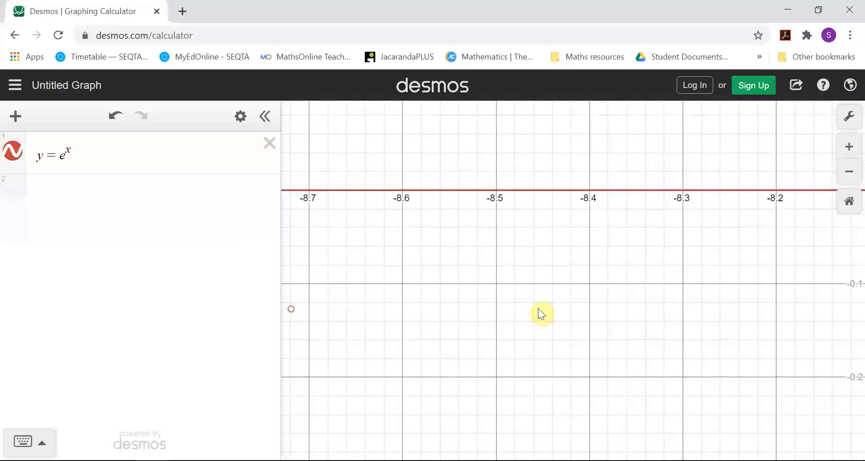
click(470, 189)
mouse_move(471, 189)
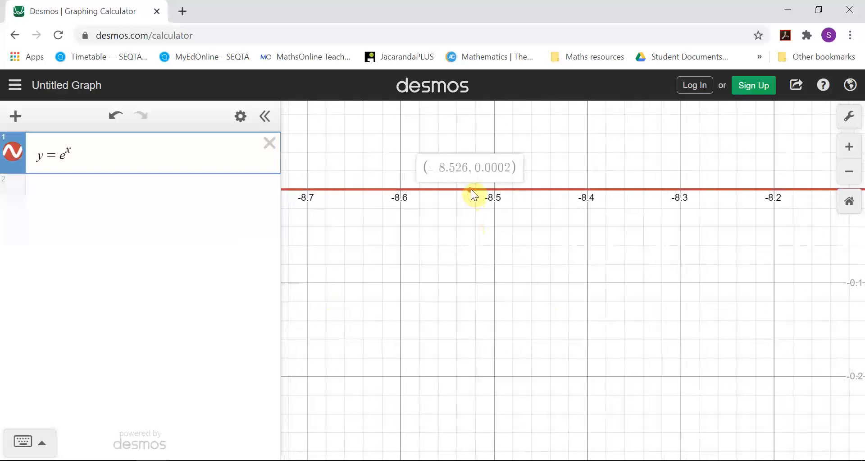
Step: Examine the exponential curve's gap above the x-axis at high magnification and read a point near x = -9.976
drag(352, 273, 859, 347)
drag(550, 278, 852, 248)
drag(442, 274, 725, 297)
scroll(527, 185, up, 10)
scroll(584, 203, up, 5)
click(576, 210)
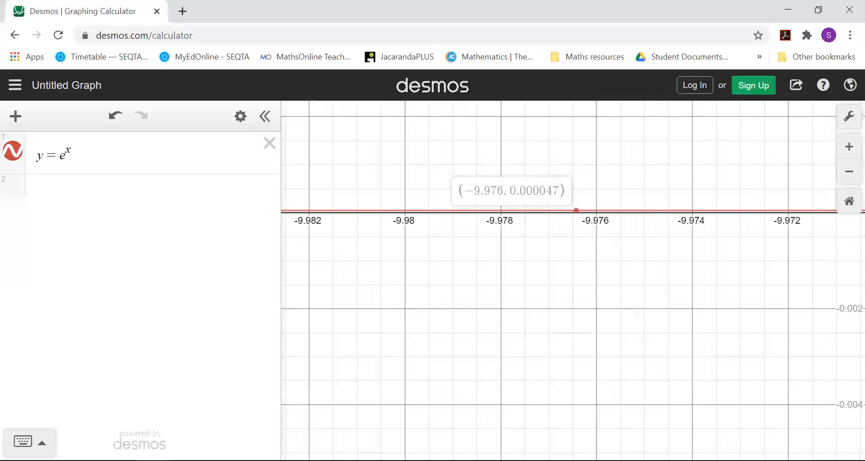
scroll(575, 180, up, 8)
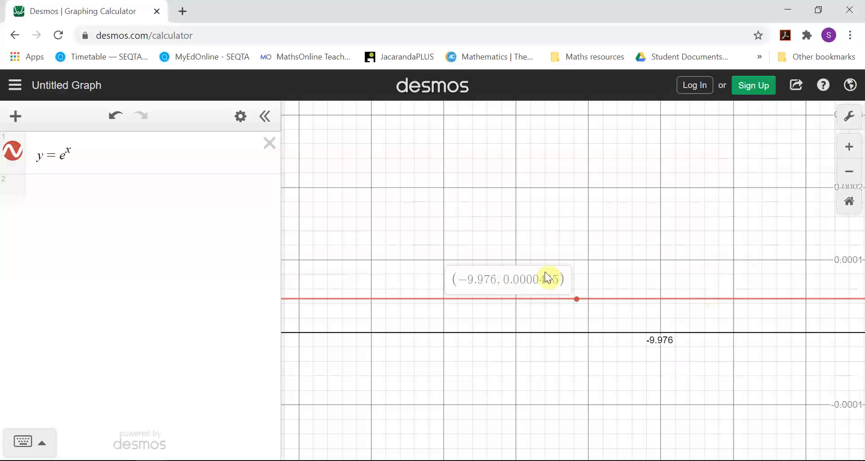
Step: Replace the exponential expression with the absolute value function y = |x|, using the on-screen math keypad for the absolute value bars
click(90, 156)
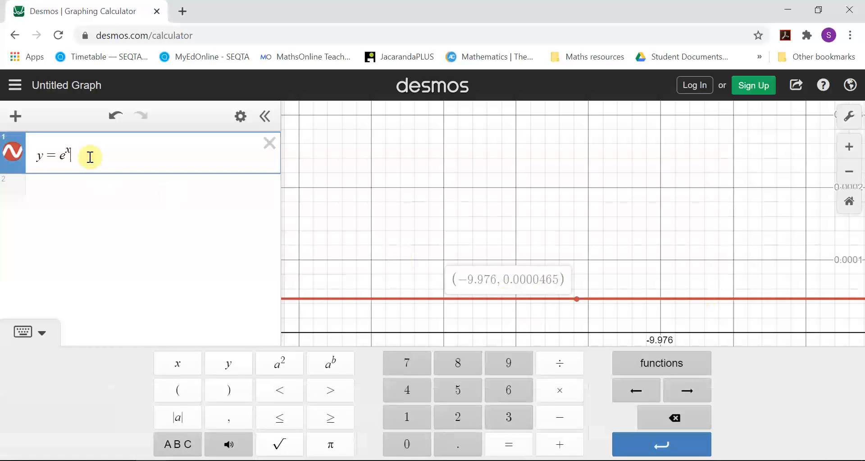
key(BackSpace)
key(BackSpace)
key(BackSpace)
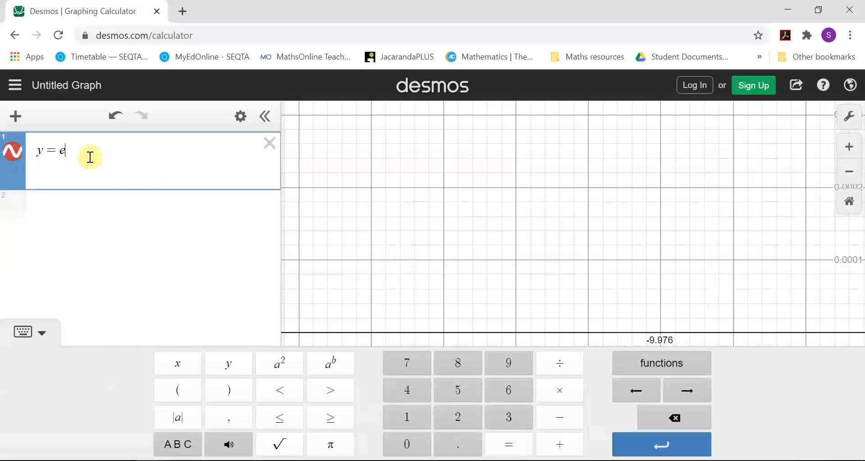
click(29, 332)
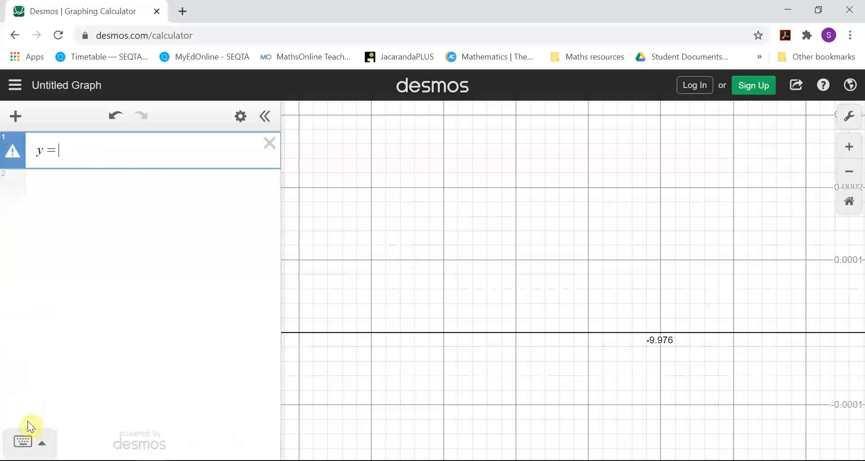
click(42, 445)
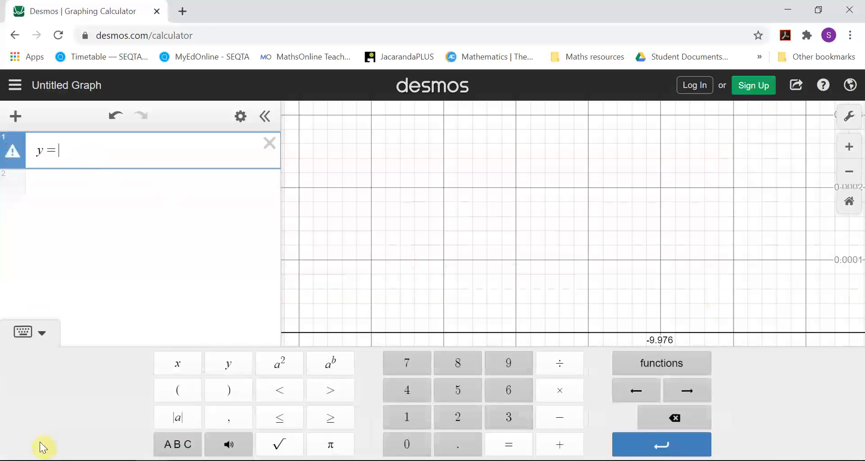
click(188, 424)
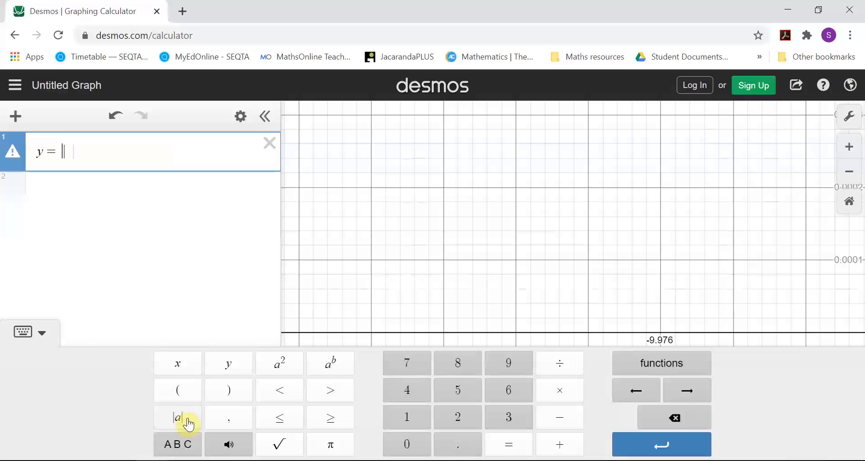
text(x)
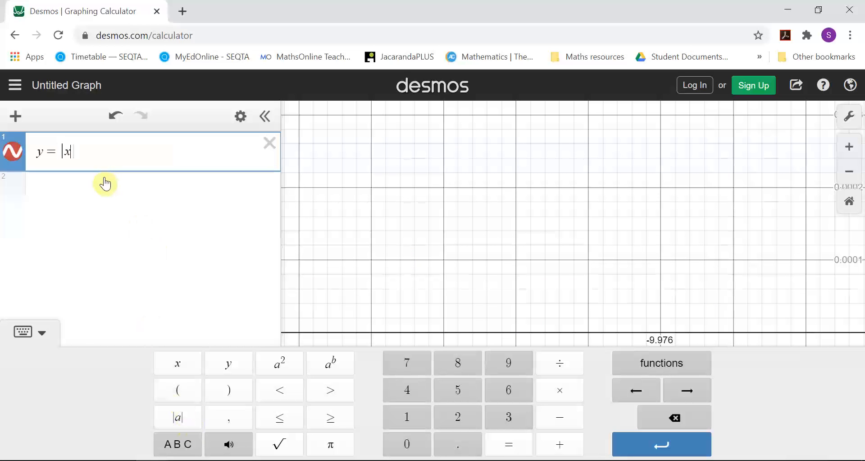
click(105, 183)
Step: Restore the graph's default zoom and position the view so both arms and the vertex of the absolute value graph are visible
drag(566, 175, 409, 159)
drag(723, 242, 367, 304)
drag(813, 265, 350, 211)
drag(791, 235, 792, 236)
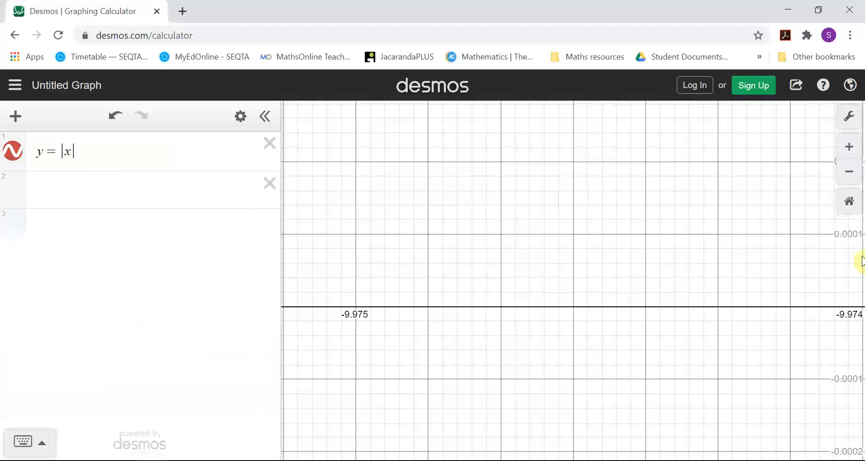
click(850, 172)
click(850, 173)
click(850, 173)
click(849, 173)
click(849, 174)
click(850, 173)
click(849, 173)
click(850, 174)
click(850, 173)
click(850, 174)
click(849, 175)
click(849, 175)
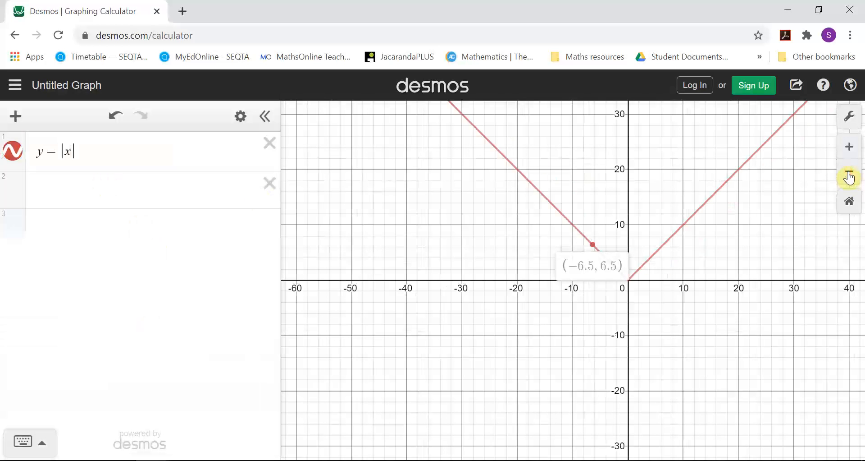
click(853, 210)
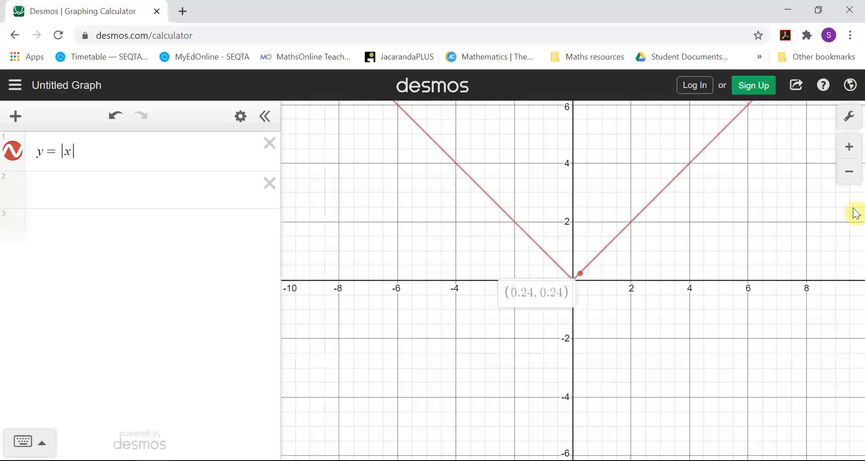
drag(614, 342, 553, 389)
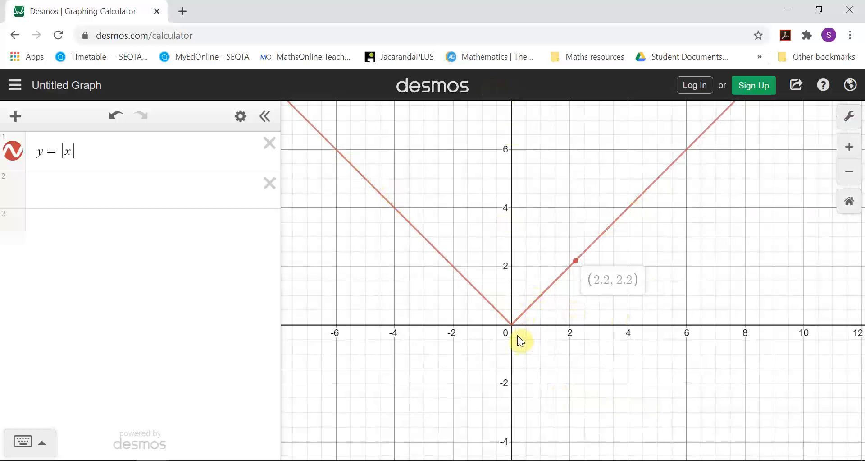
Step: Look through the math keypad's Trig, Stats, Dist and Misc functions and its alphabetic layout
click(34, 448)
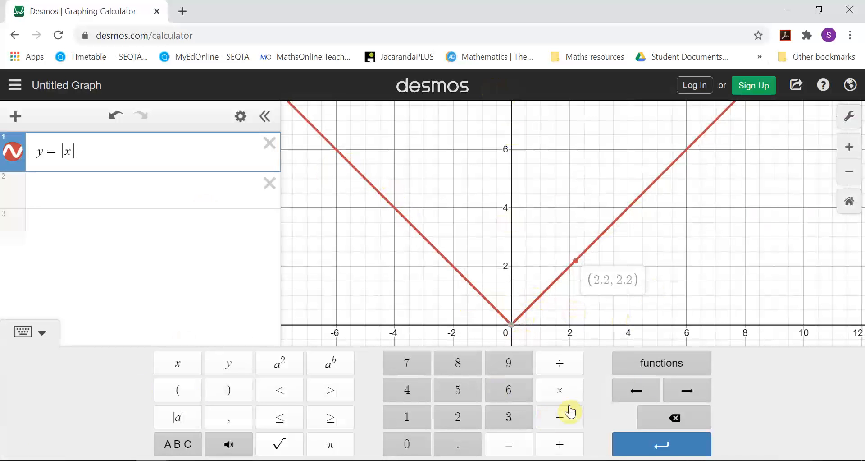
click(656, 372)
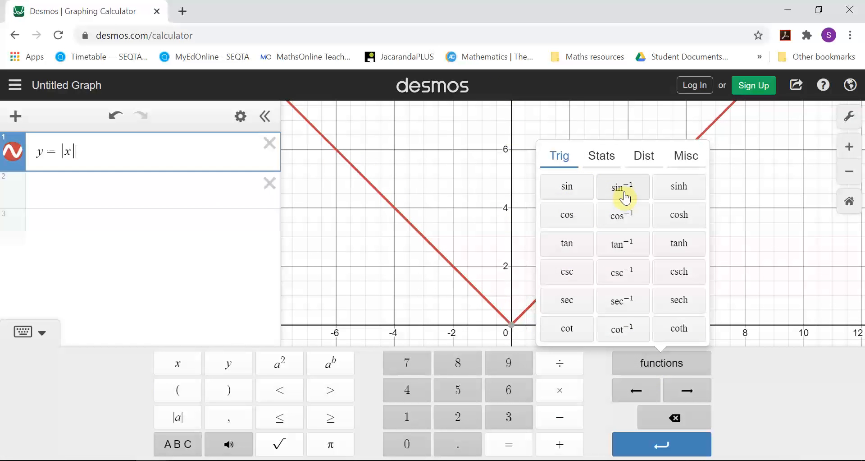
click(610, 163)
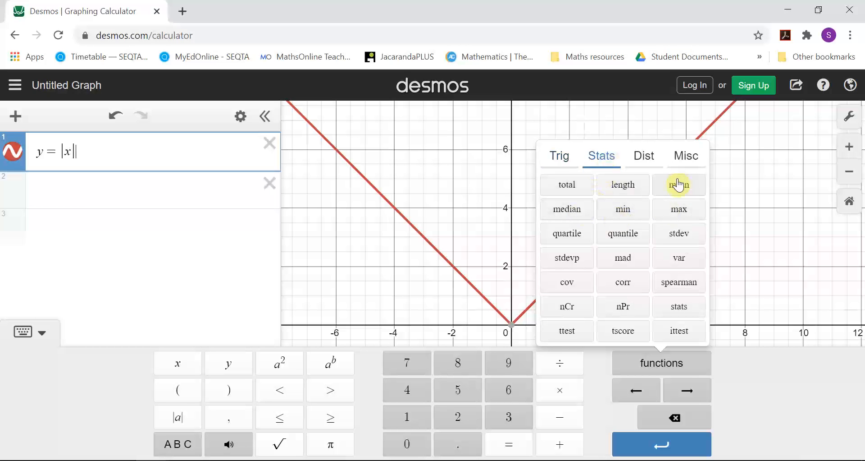
click(651, 167)
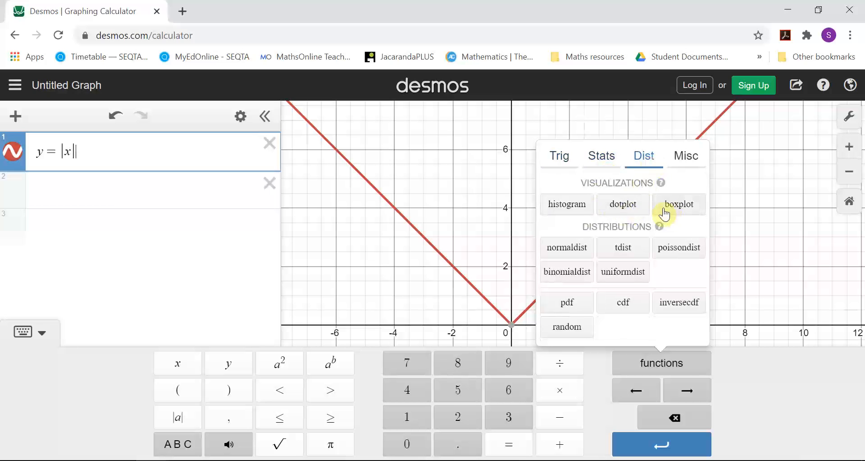
click(686, 165)
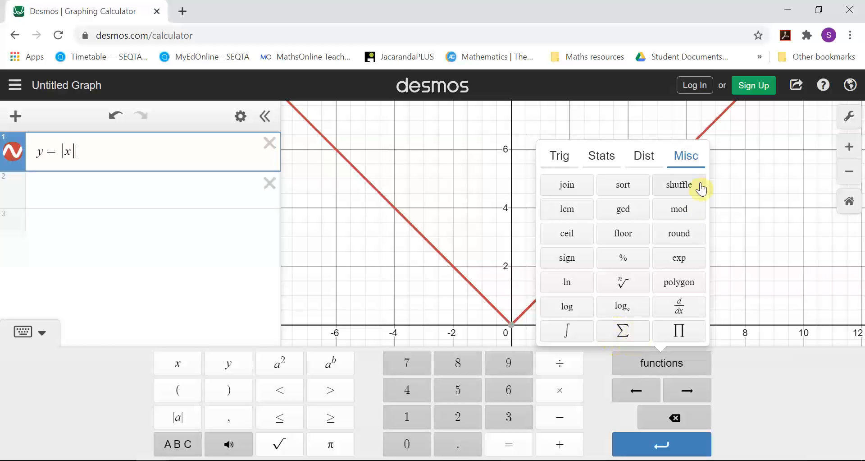
click(663, 366)
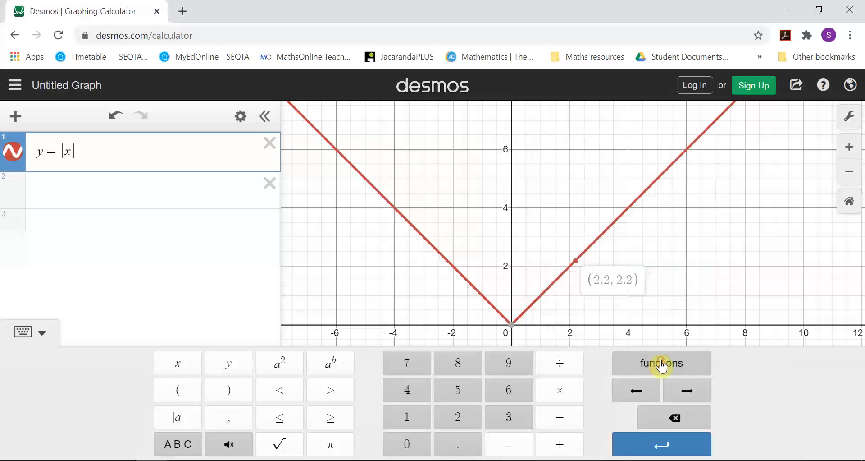
click(172, 444)
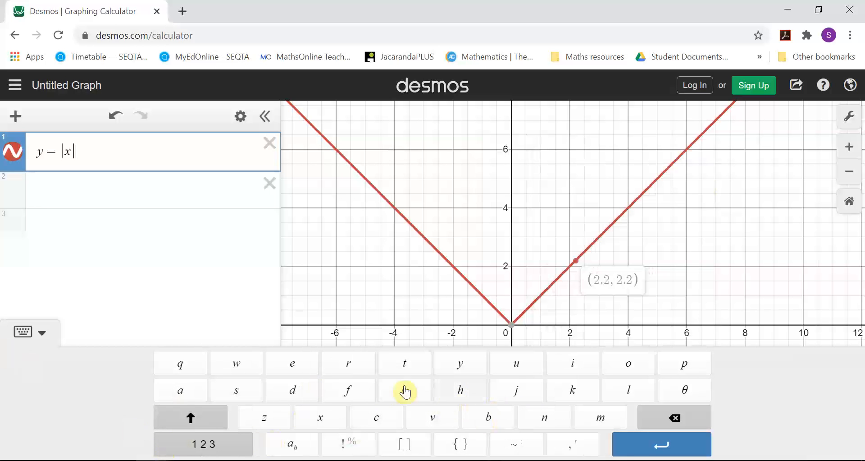
click(207, 446)
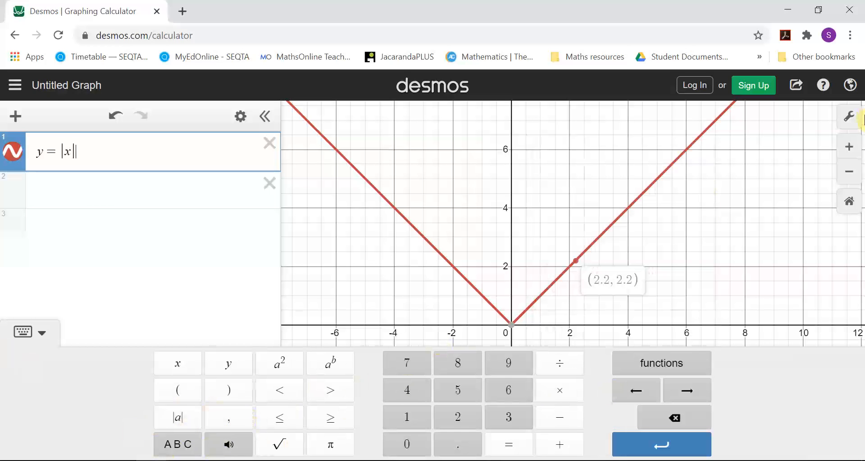
Step: In the graph settings, turn the x-axis, y-axis, grid, axis numbers and minor gridlines off and back on, one at a time
click(850, 124)
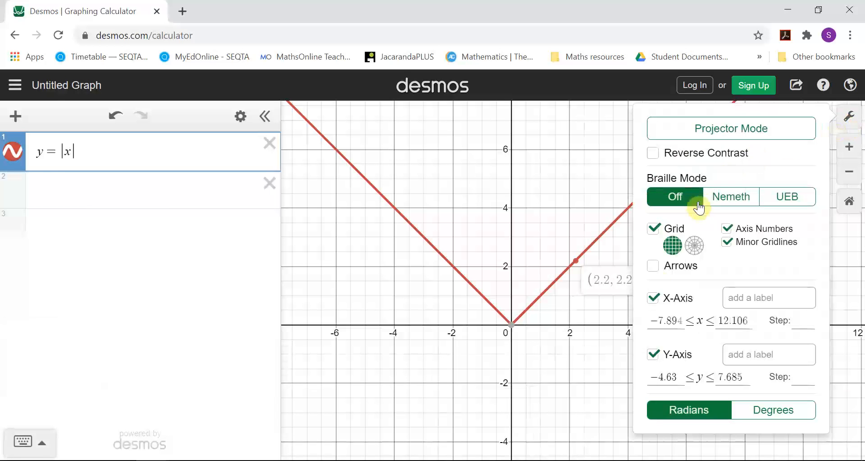
click(655, 298)
click(654, 298)
click(655, 355)
click(655, 356)
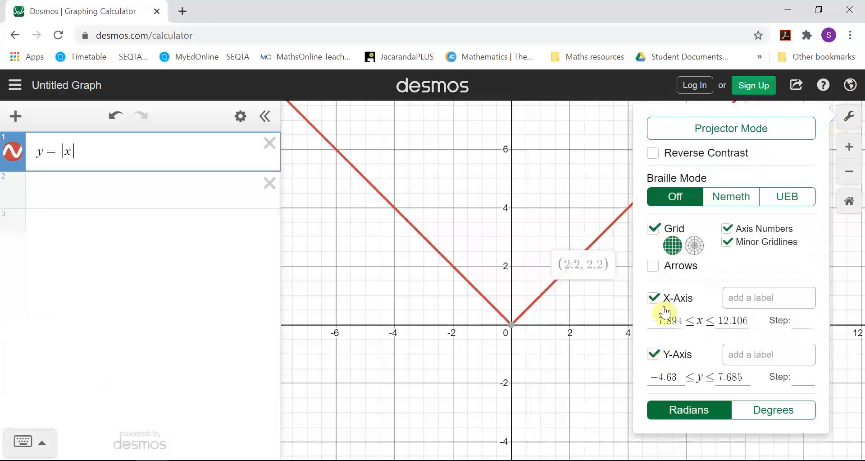
click(666, 234)
click(665, 234)
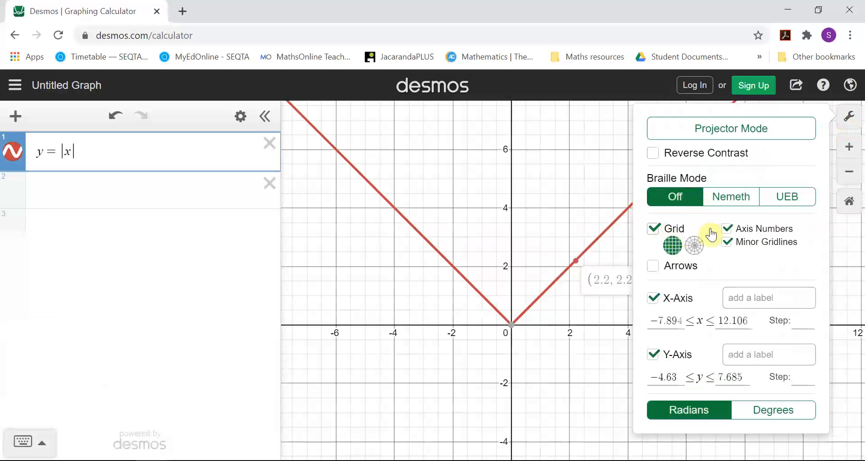
click(728, 228)
click(728, 229)
click(729, 242)
click(729, 244)
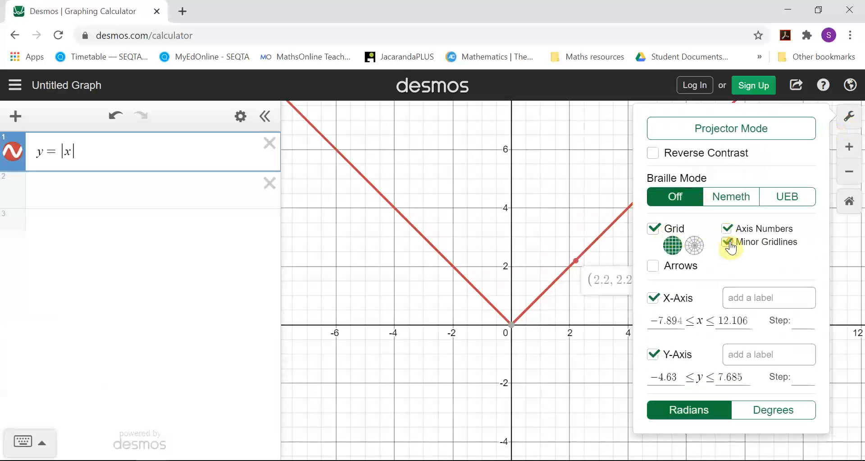
Step: Label the x-axis "x-axis" and the y-axis "frequency", and set the x-axis step to 1
click(790, 294)
text(x-axis)
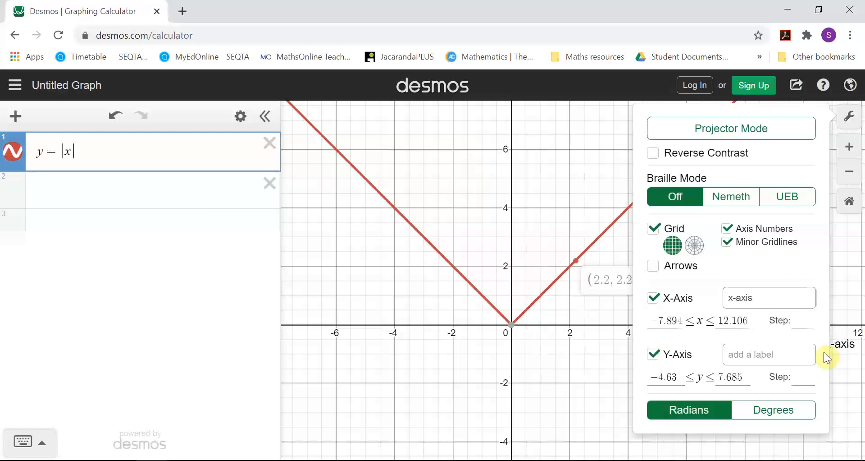
click(755, 352)
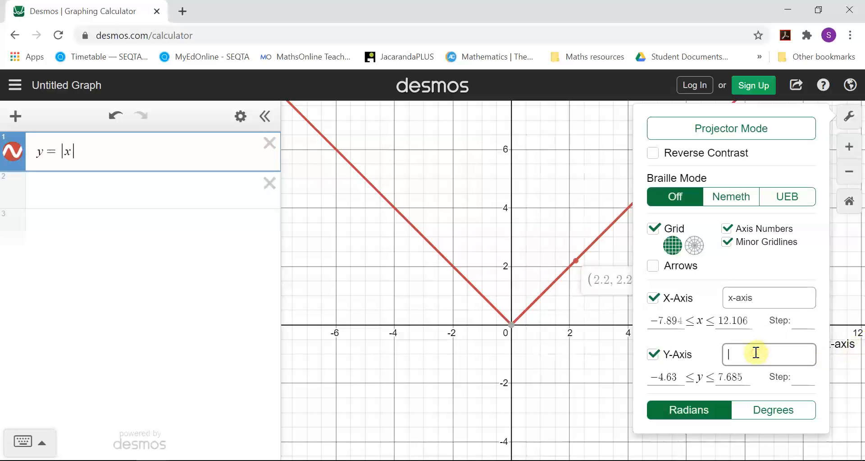
text(frequency)
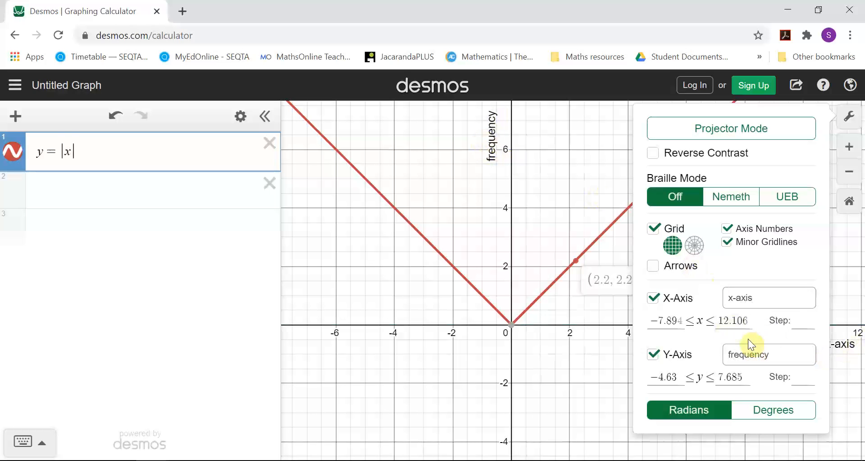
click(803, 322)
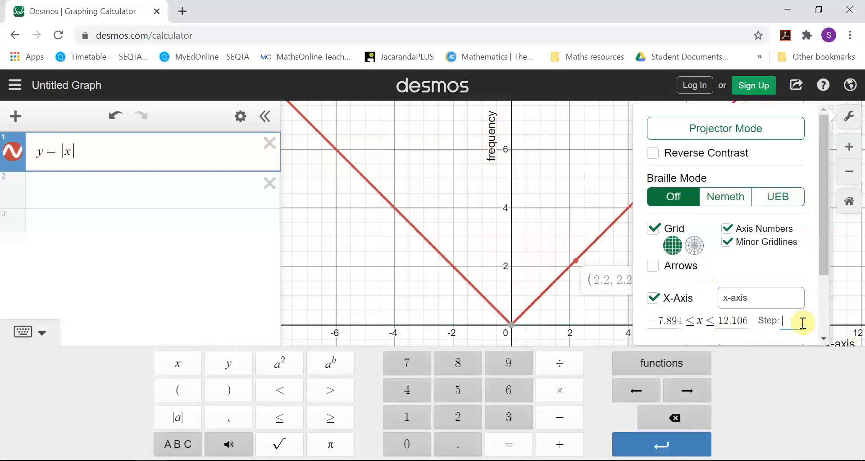
text(1)
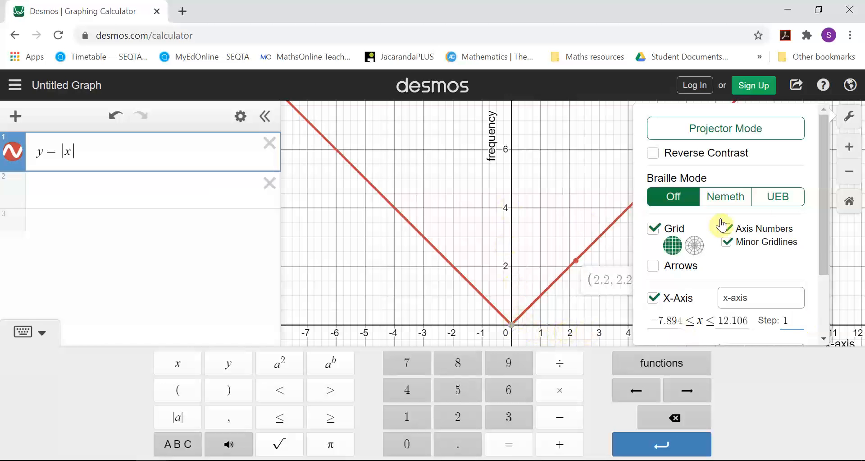
Step: Set the y-axis step to 1 in the graph settings
drag(826, 240, 826, 316)
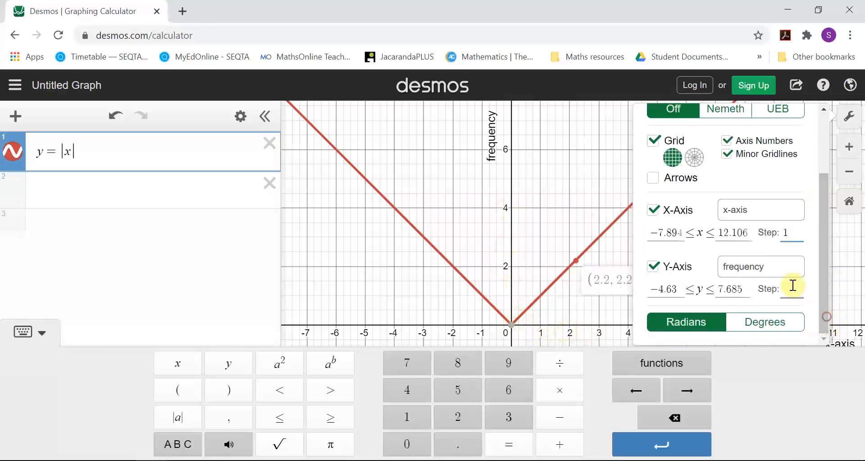
click(794, 288)
click(825, 317)
click(791, 295)
text(1)
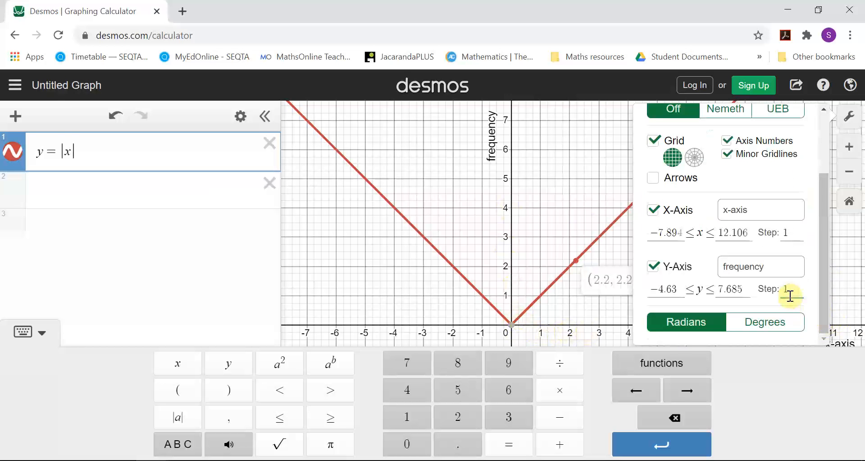
Step: Hide the math keypad, set the y-axis step to 0.5 and view the half-unit axis numbers up close
click(23, 332)
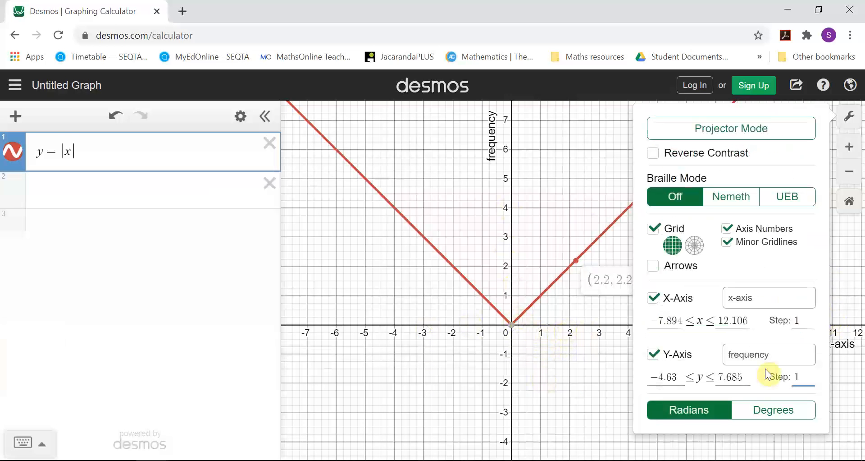
key(BackSpace)
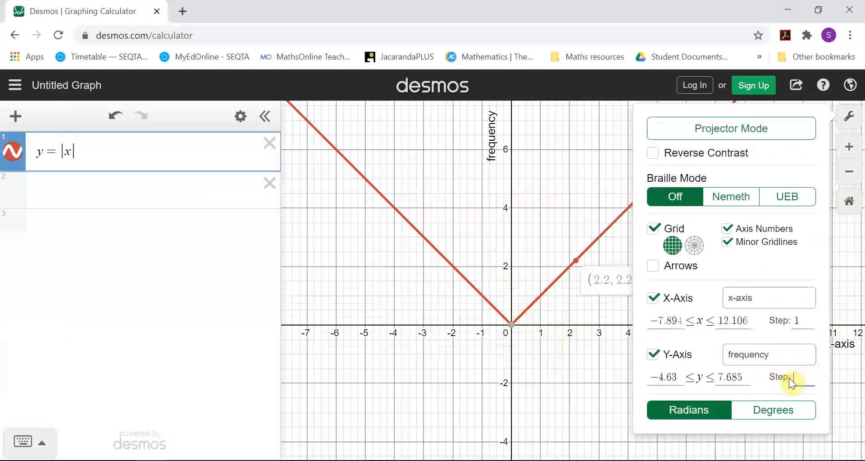
text(5)
key(BackSpace)
text(0.5)
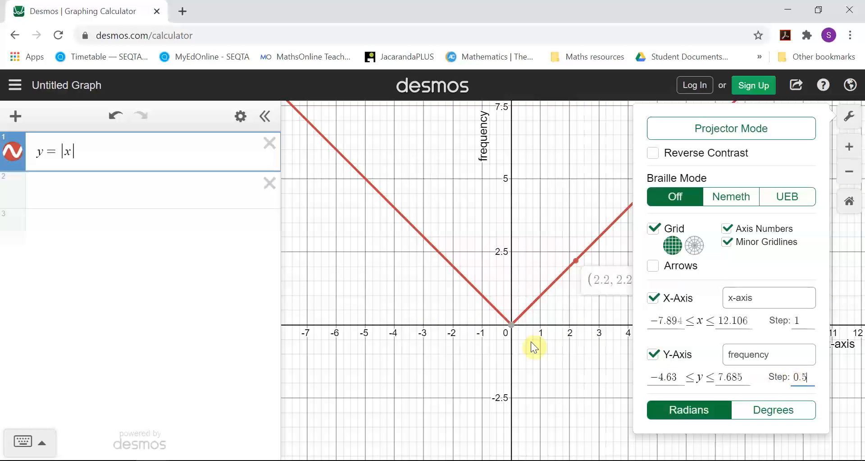
click(435, 266)
scroll(537, 271, up, 4)
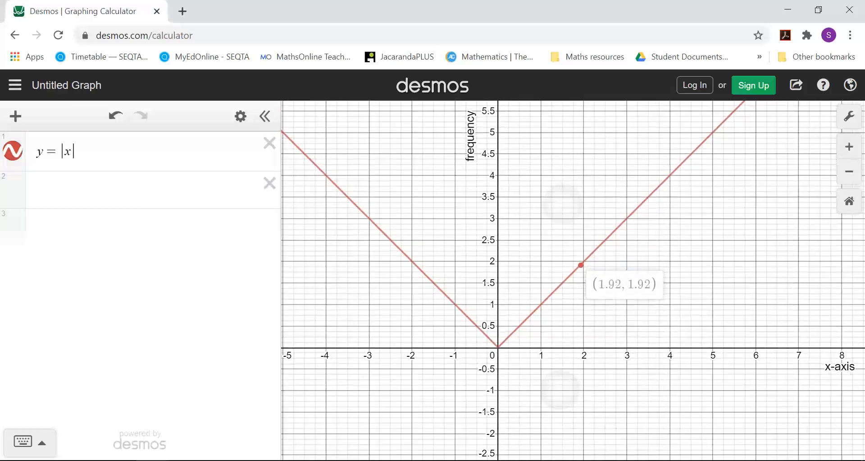
mouse_move(401, 359)
mouse_down()
mouse_move(864, 126)
mouse_move(844, 116)
mouse_move(675, 215)
mouse_up()
Step: In the graph settings, set the x-axis range from -10 to 10
click(850, 124)
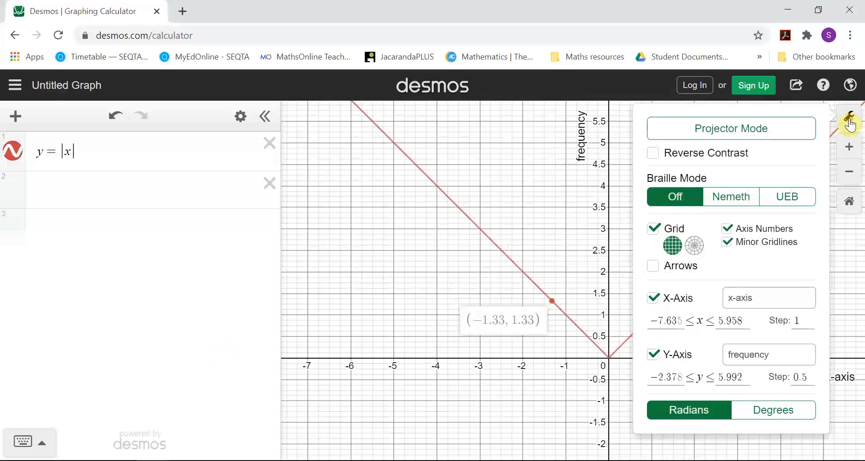
click(678, 321)
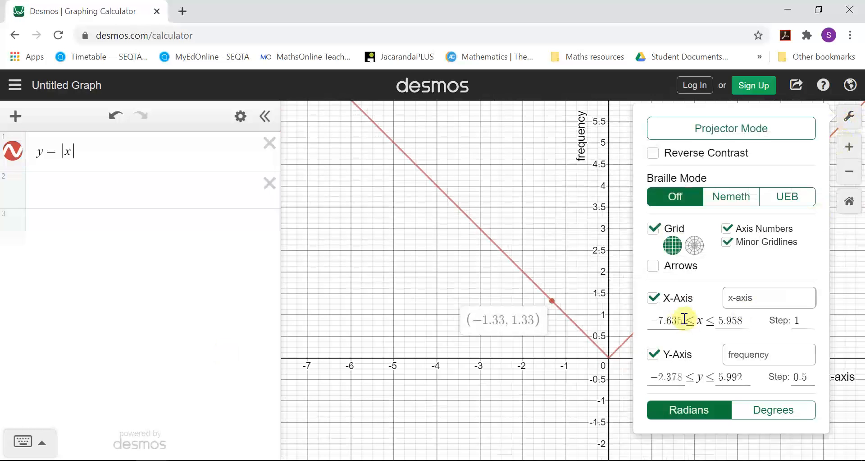
drag(650, 322, 676, 321)
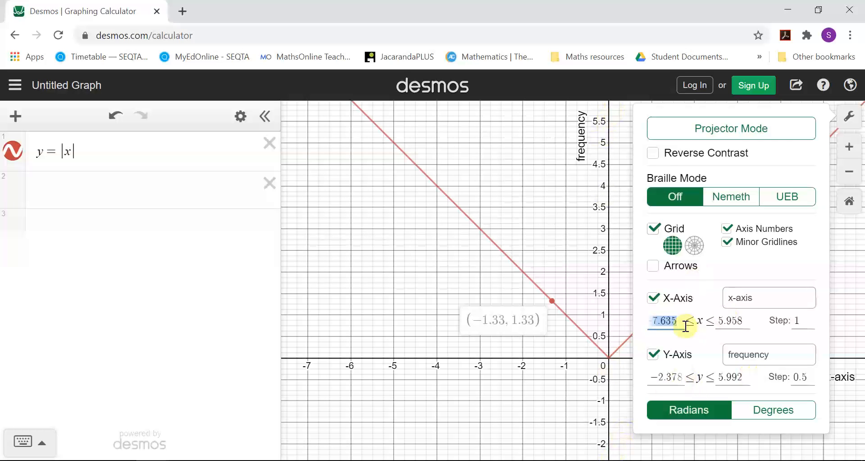
text(-10)
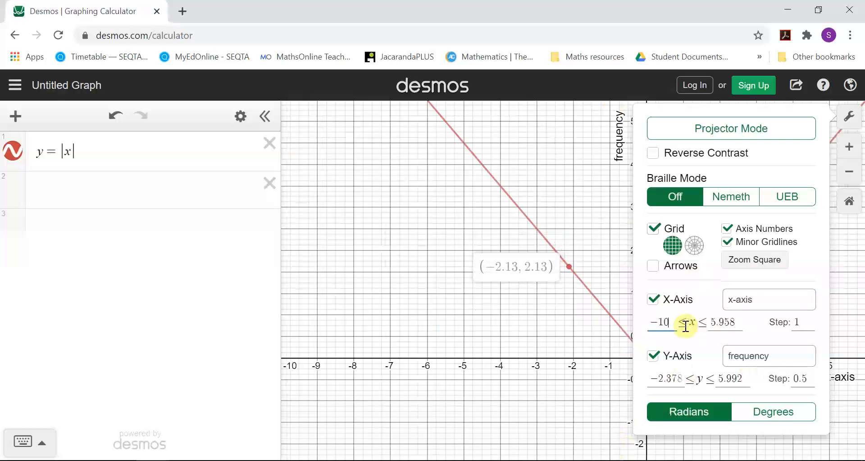
drag(739, 323, 705, 323)
text(10)
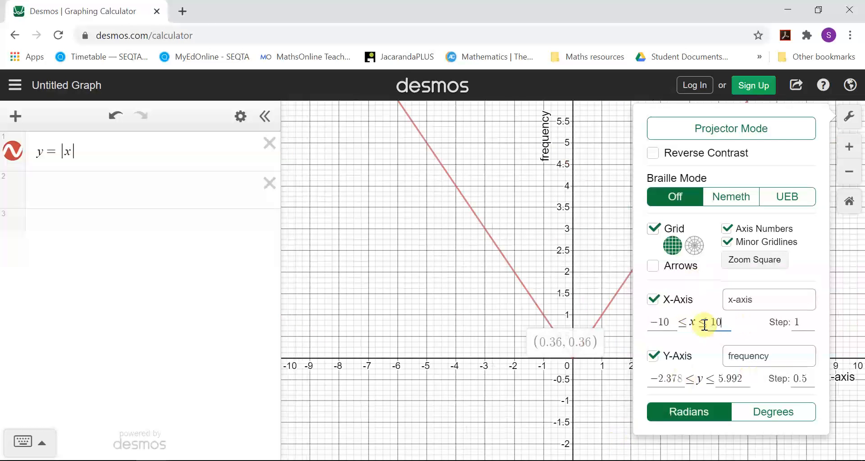
Step: Set the y-axis range from -10 to 10
drag(679, 379, 631, 383)
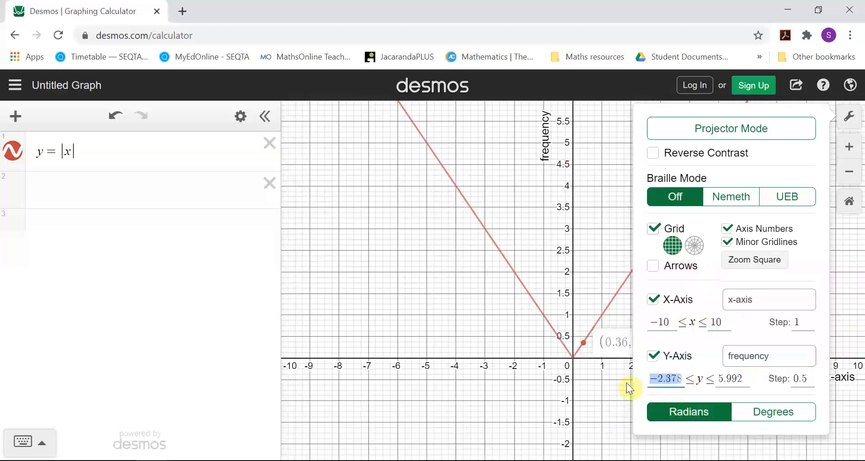
text(-10)
drag(741, 380, 701, 379)
text(10)
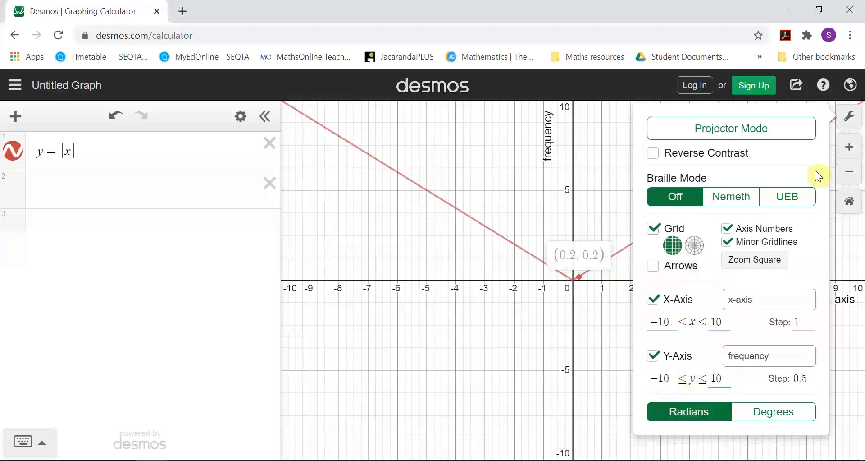
Step: Close the graph settings and restore the graph's default view
click(849, 117)
mouse_move(739, 237)
mouse_down()
mouse_move(721, 271)
mouse_move(712, 235)
mouse_up()
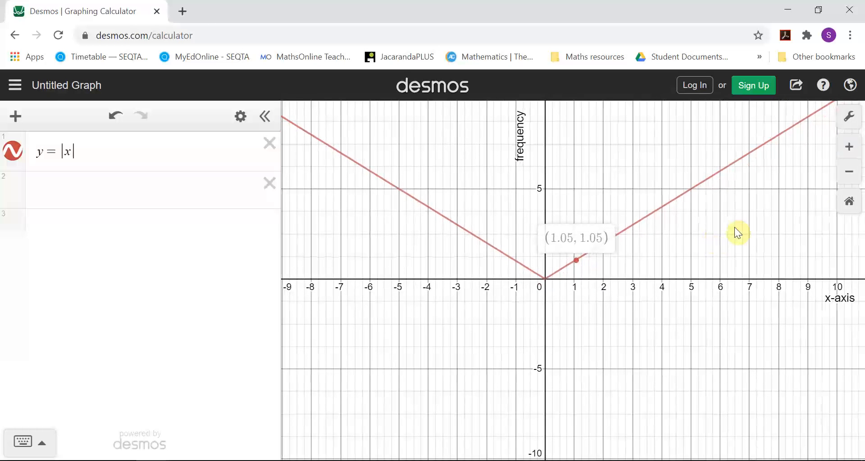
click(850, 202)
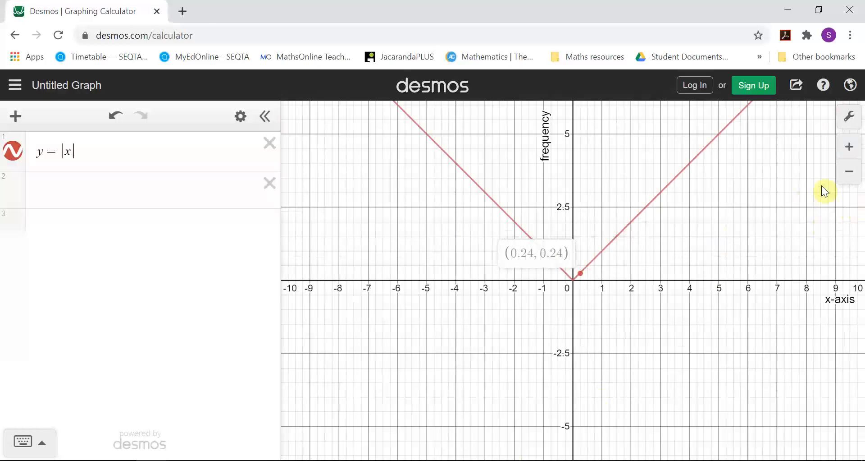